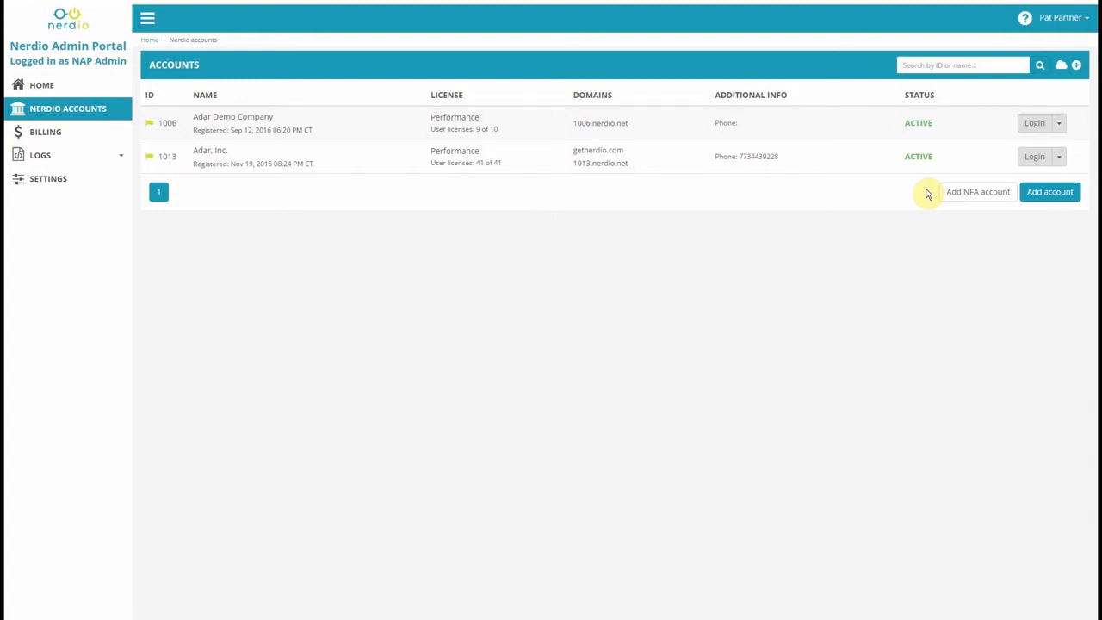
Start a new NFA account for StrongHartCo, Inc. with 500 or more employees, keeping South Central US.
click(956, 192)
text(StrongHartCo, Inc.)
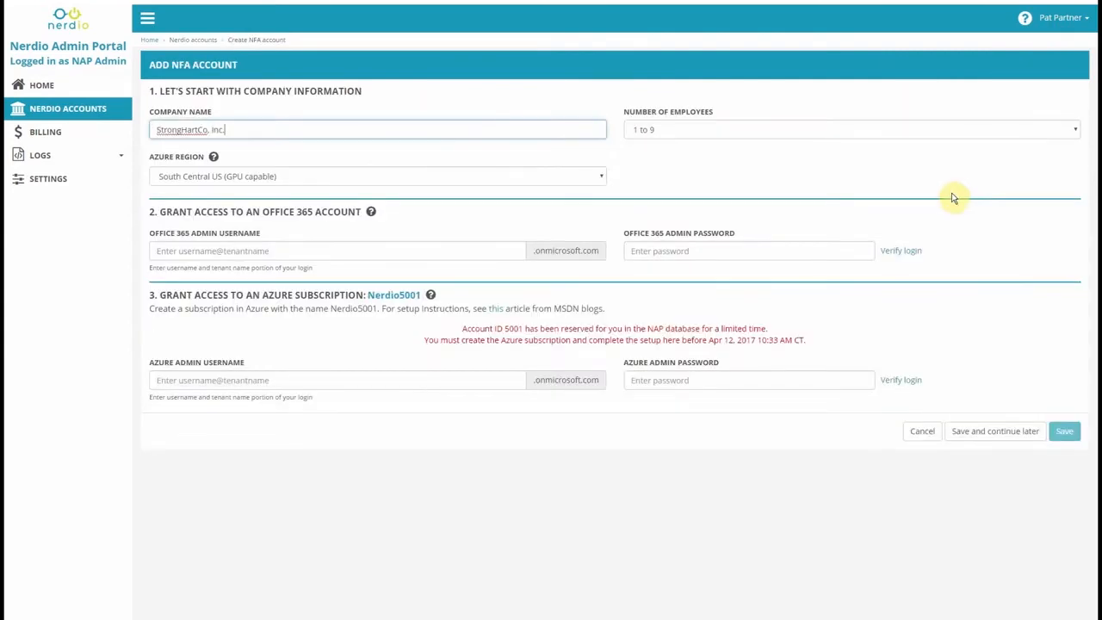
key(Tab)
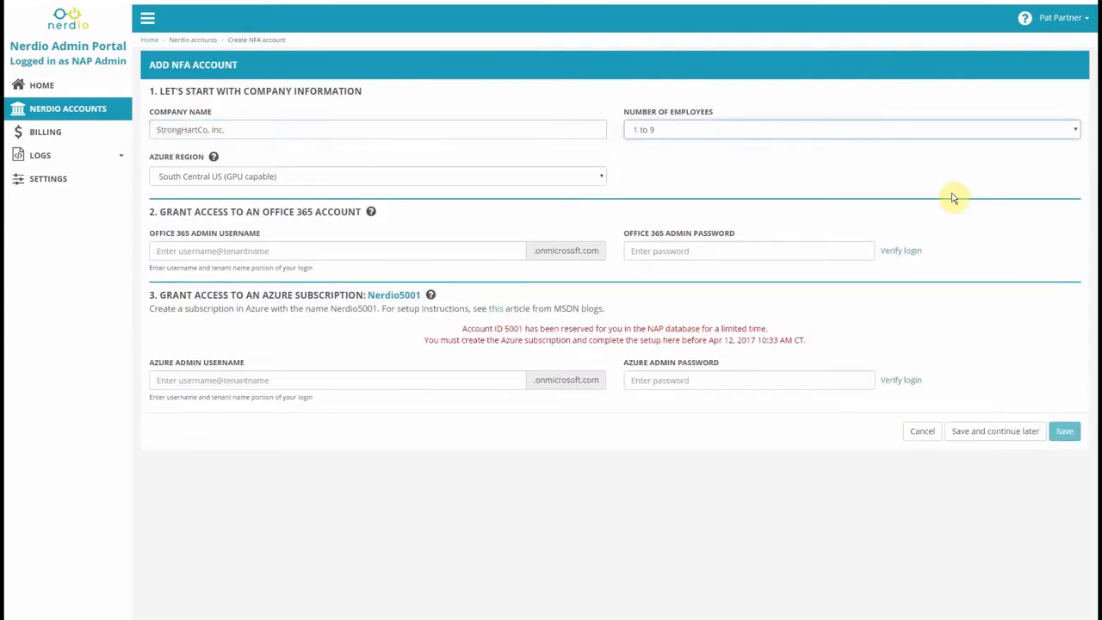
click(924, 135)
click(895, 202)
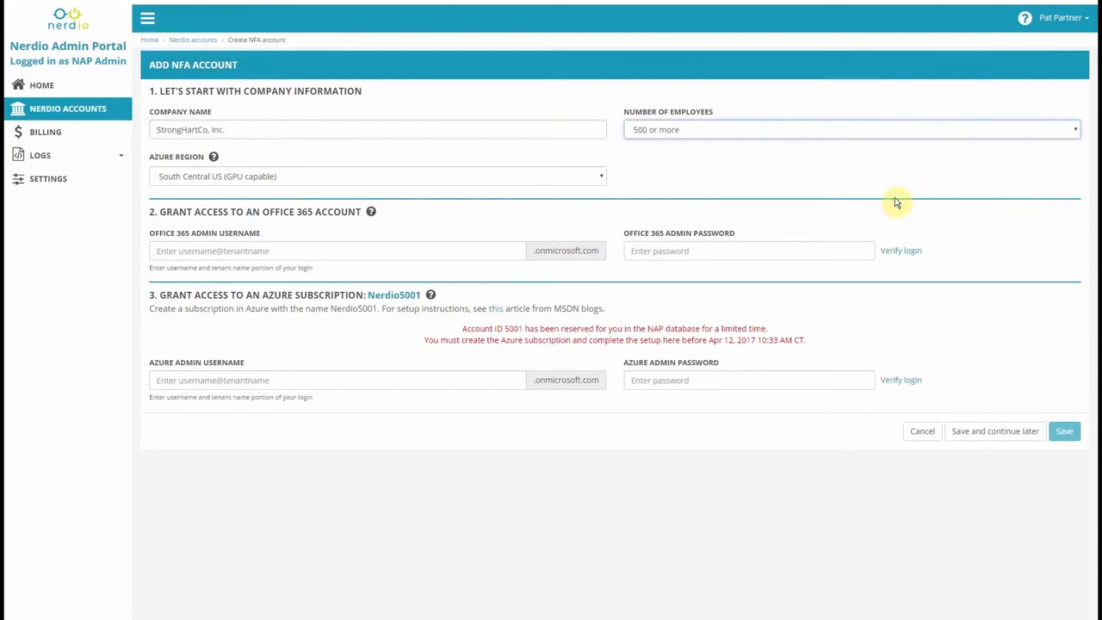
click(573, 182)
click(574, 183)
Enter the Office 365 admin username and password and verify the login.
click(504, 245)
key(Tab)
key(ctrl+v)
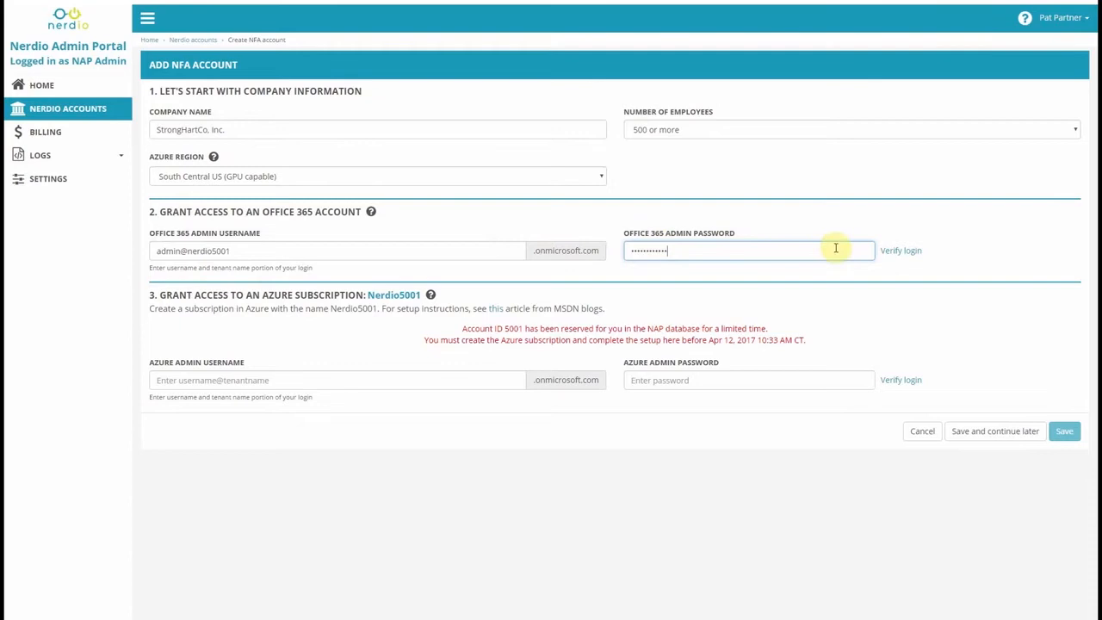
click(894, 253)
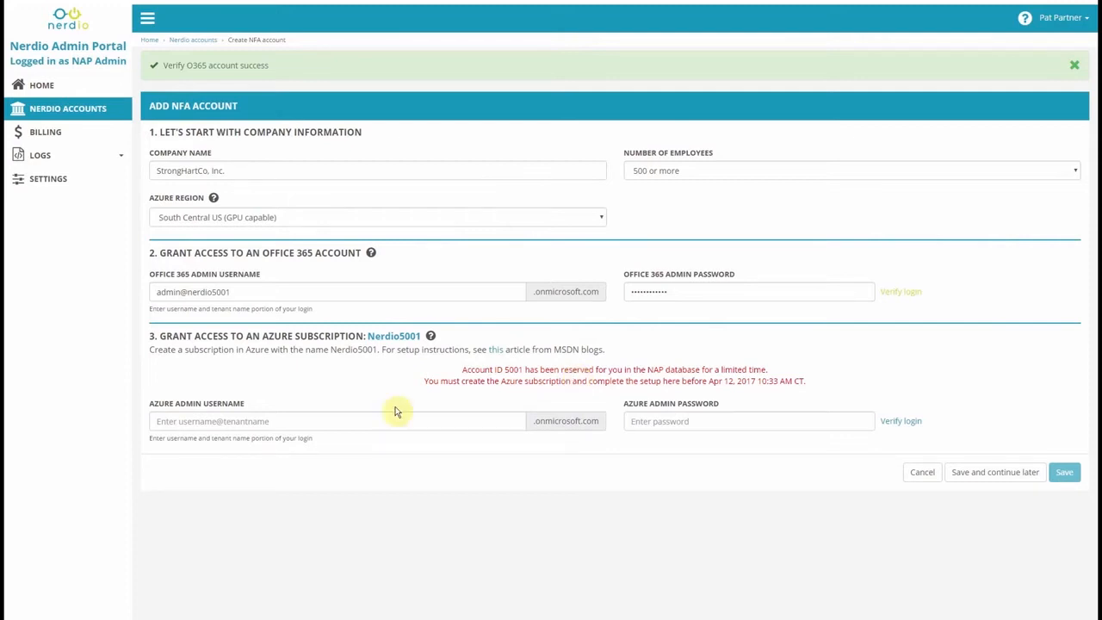
Enter and verify the Azure admin username and password, then save the new NFA account.
click(277, 416)
key(Tab)
key(ctrl+v)
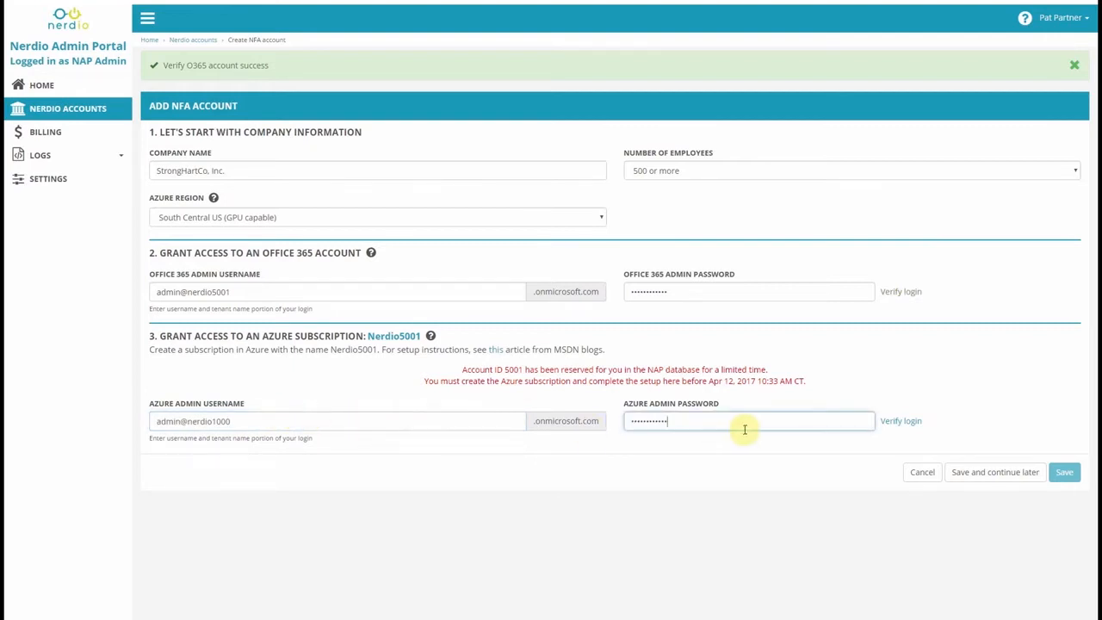
click(894, 422)
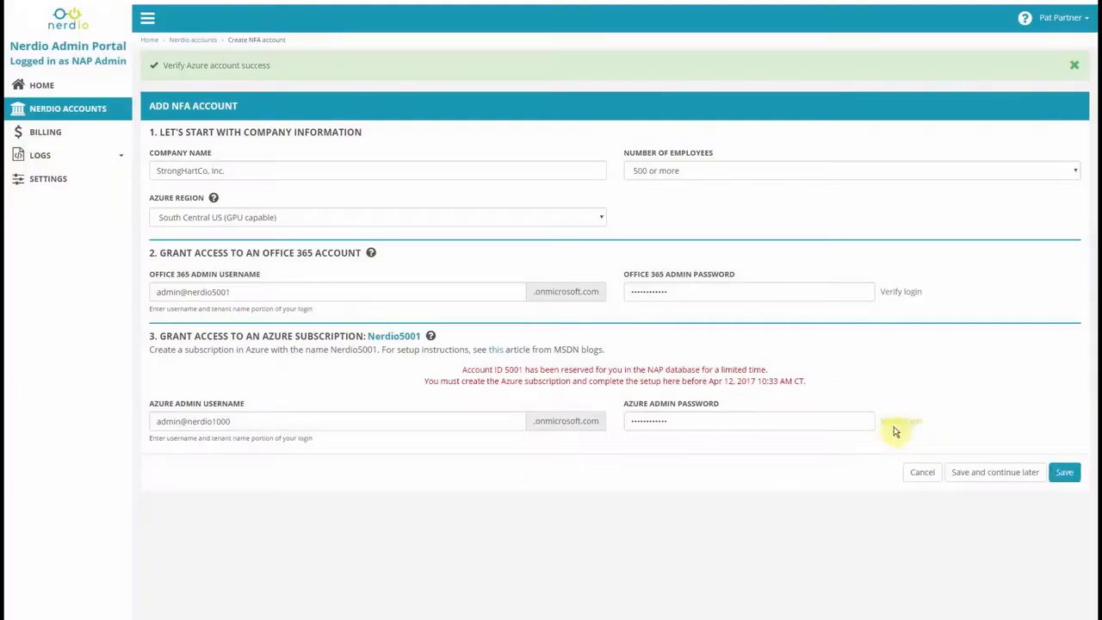
click(1065, 472)
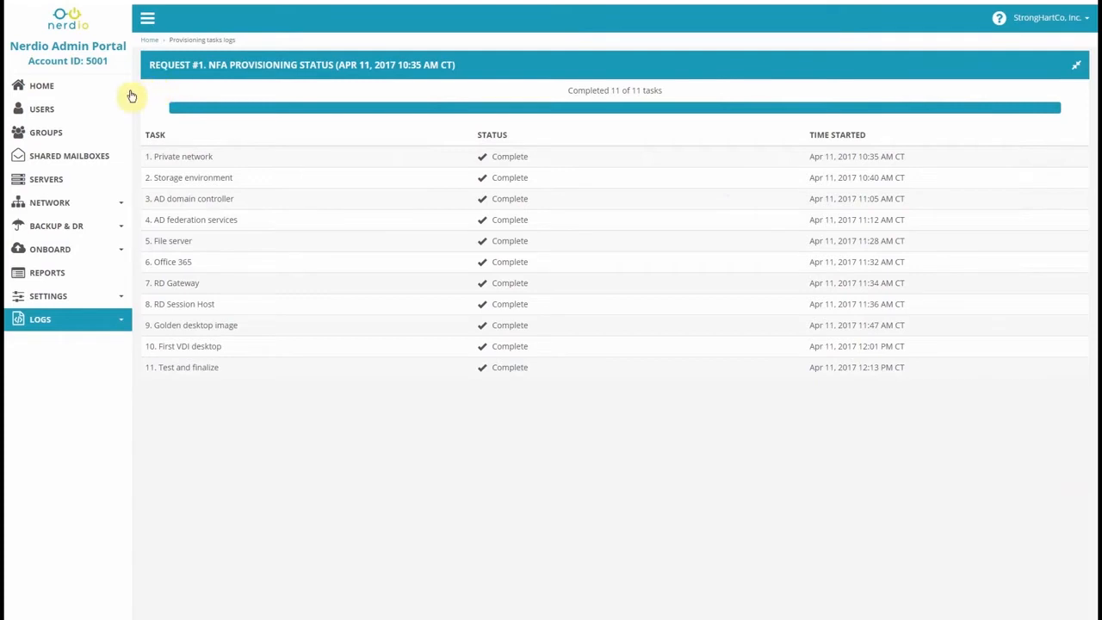
Show the Manage Users page for the StrongHartCo, Inc. account.
click(52, 110)
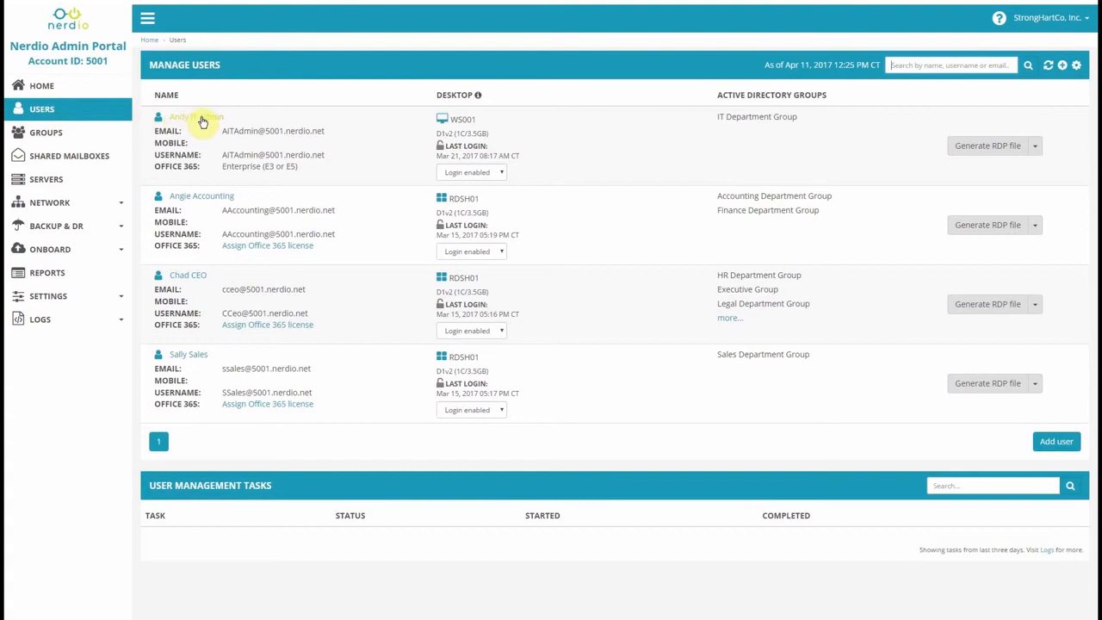
Change the IT admin user's desktop size to D2v2 (2C/7GB/SSD) and save.
click(200, 118)
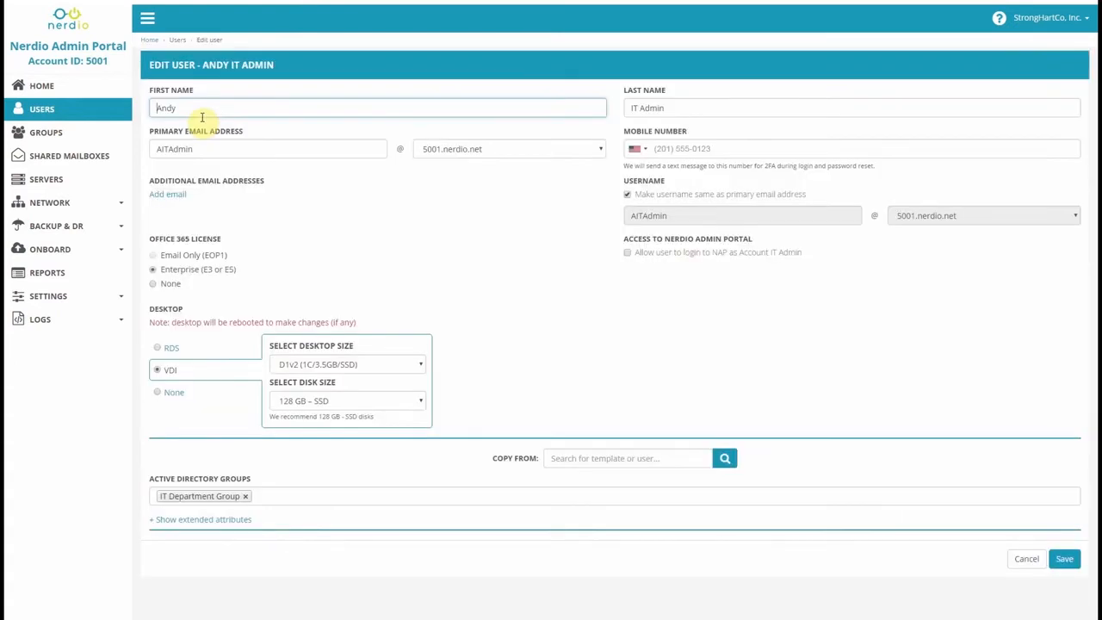
click(354, 368)
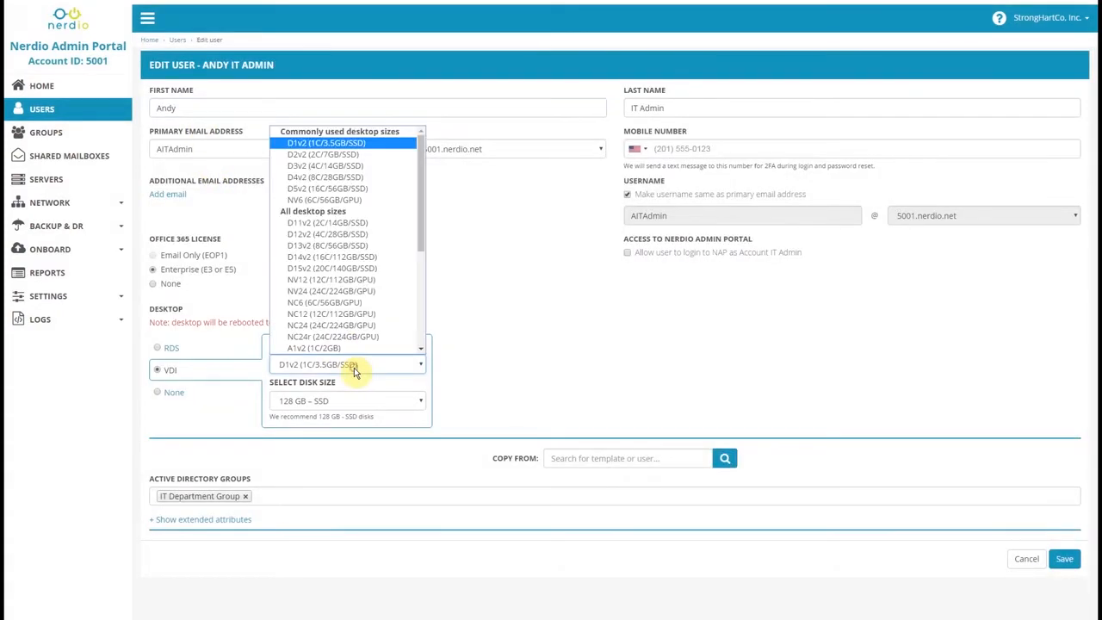
click(327, 155)
click(1064, 559)
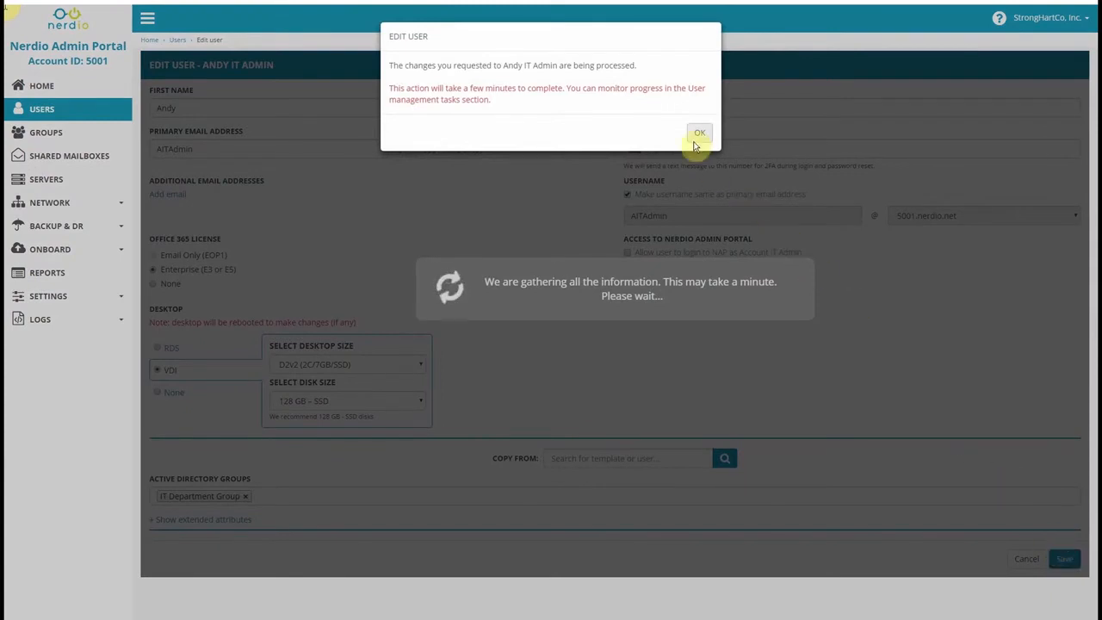
click(700, 135)
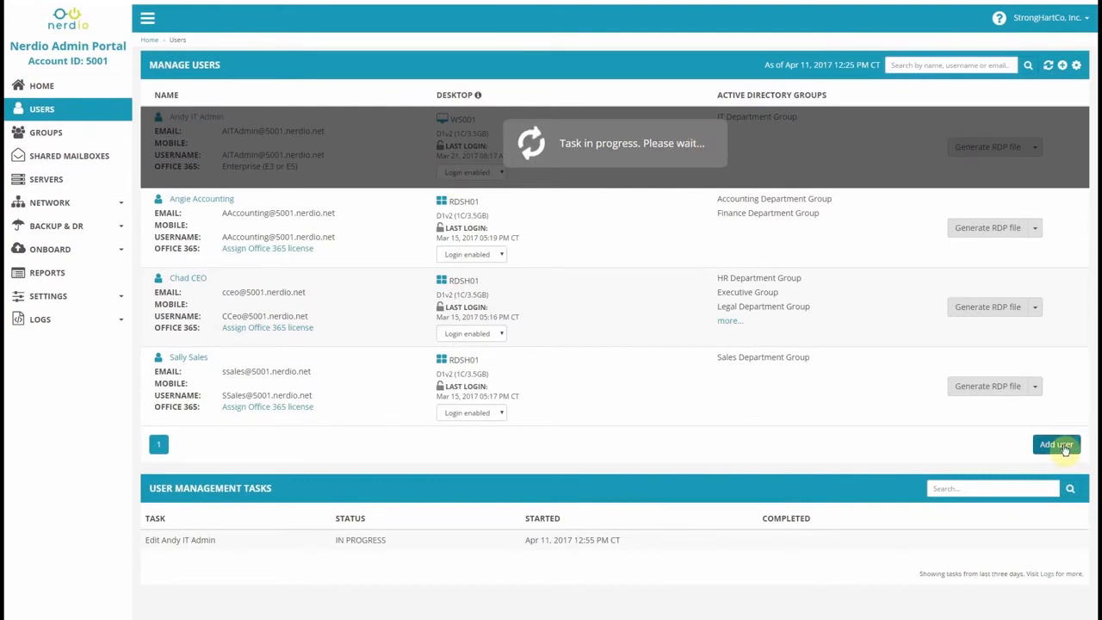
Begin a new user, filling in first name, last name, primary email and mobile number.
click(1059, 445)
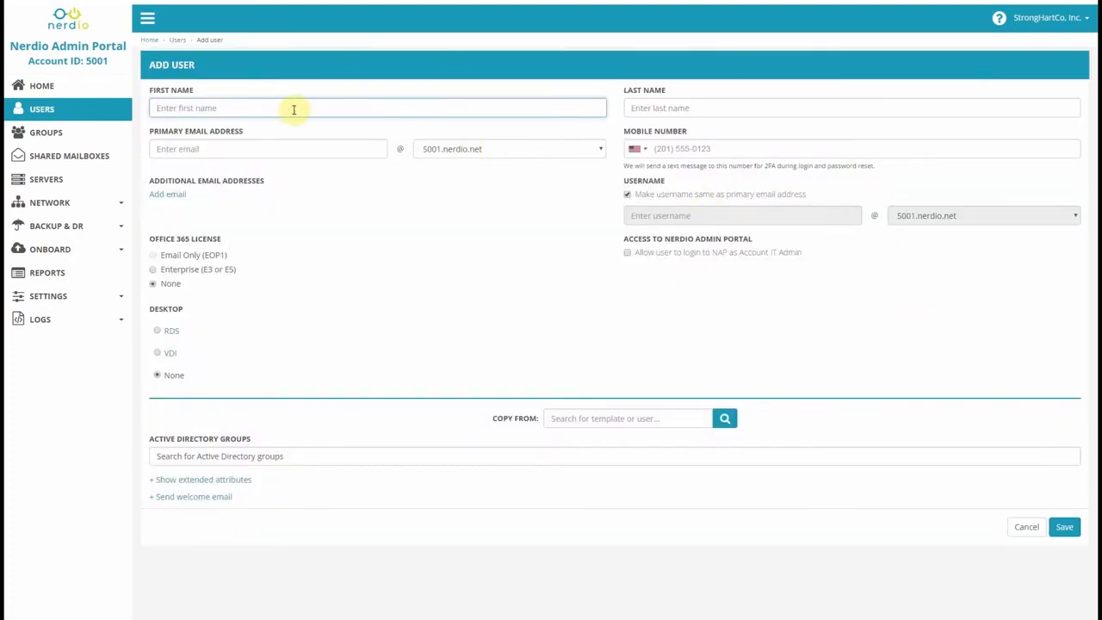
text(John)
key(Tab)
text(Smith)
key(Tab)
text(jsmith)
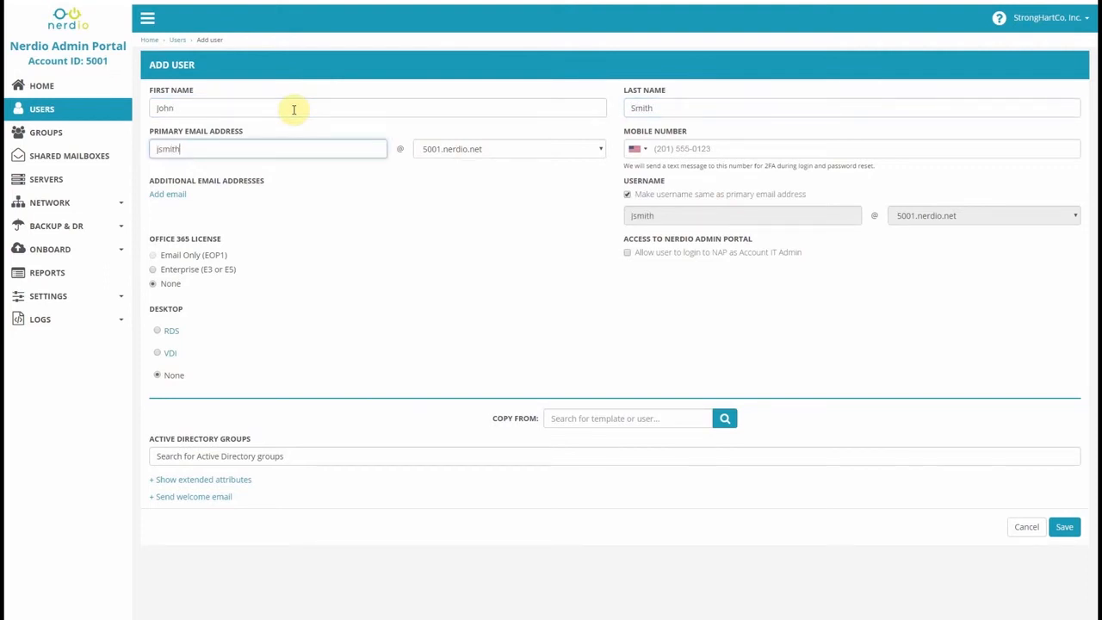
key(Tab)
key(Tab)
text(31)
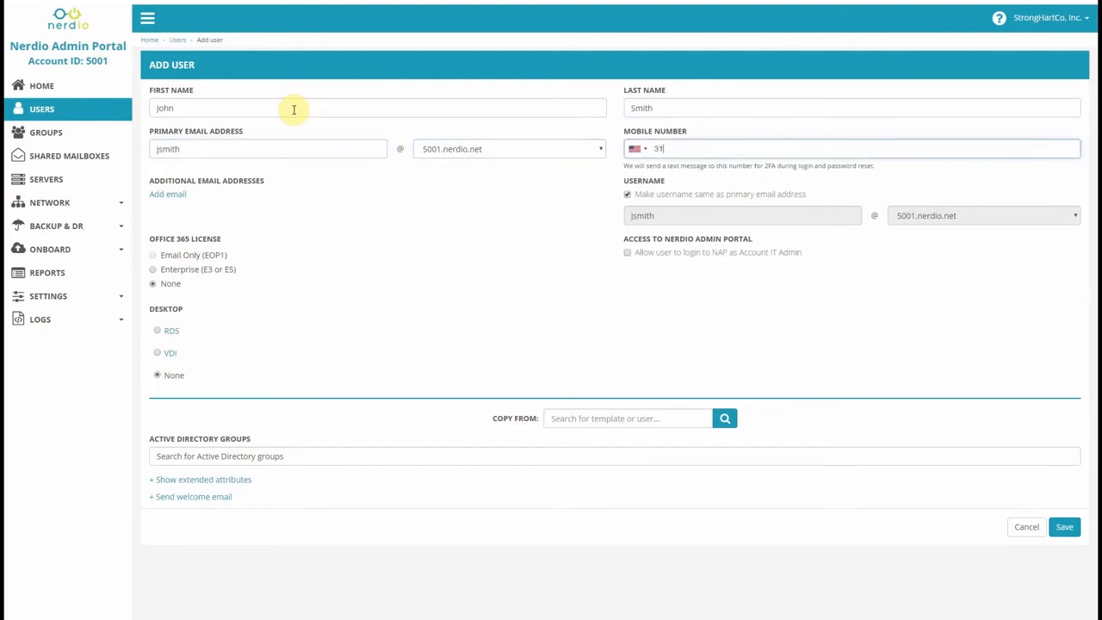
text(25551111)
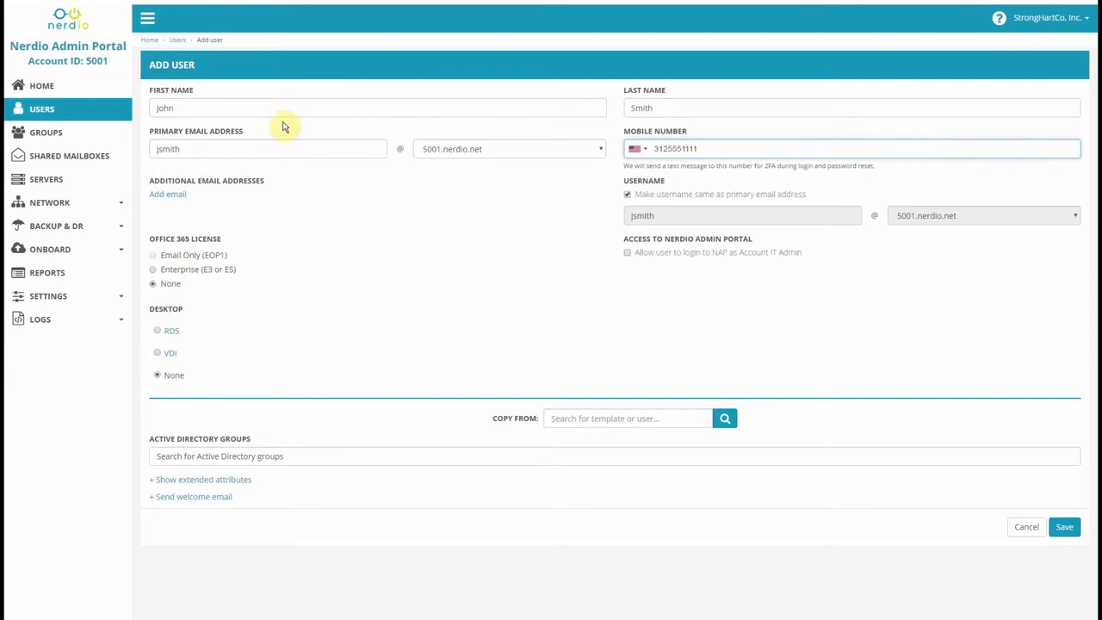
Give the new user an RDS desktop and copy settings from the IT admin user.
click(158, 333)
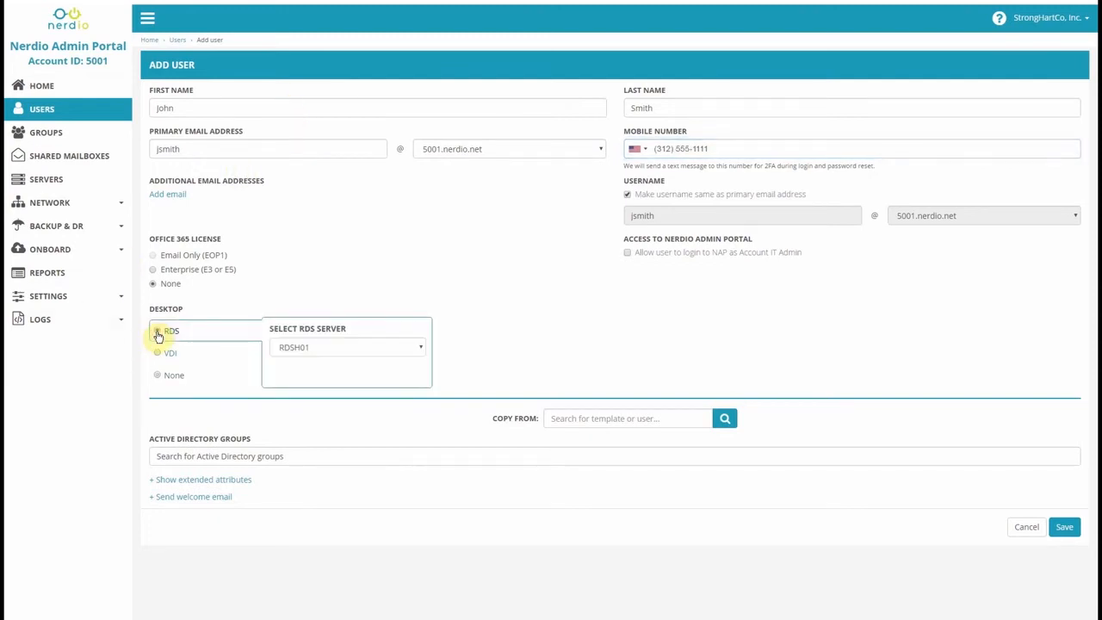
click(159, 354)
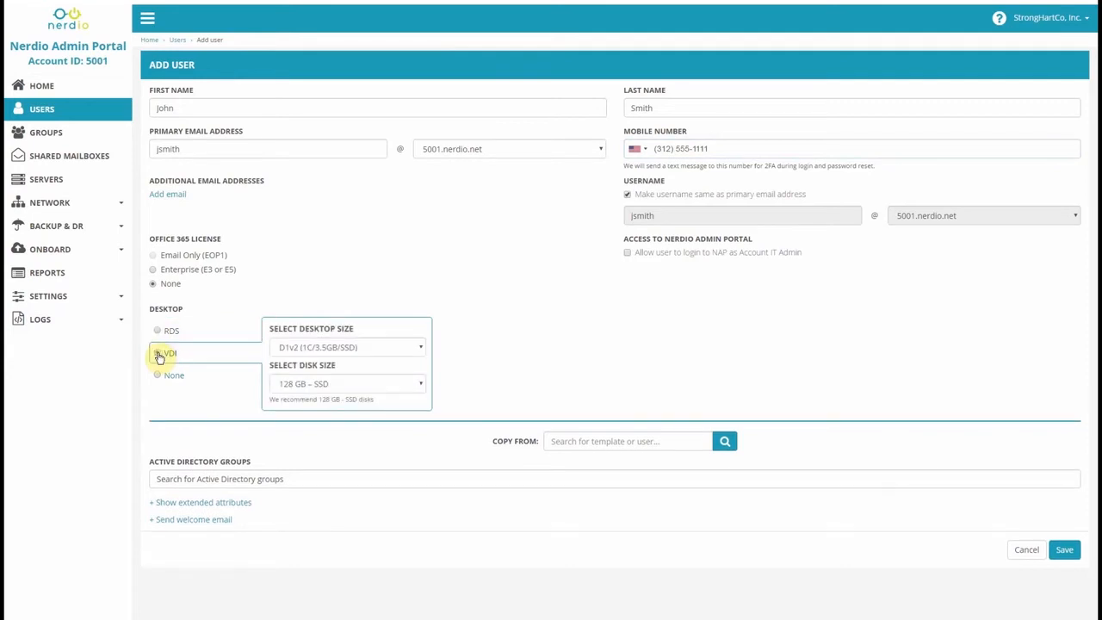
click(159, 333)
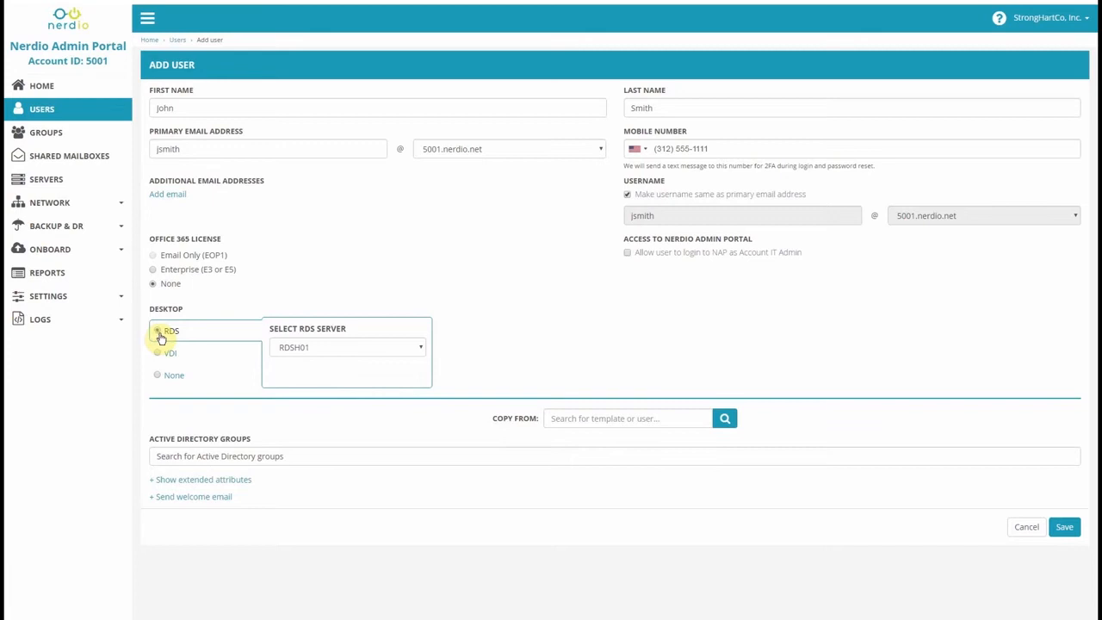
click(577, 419)
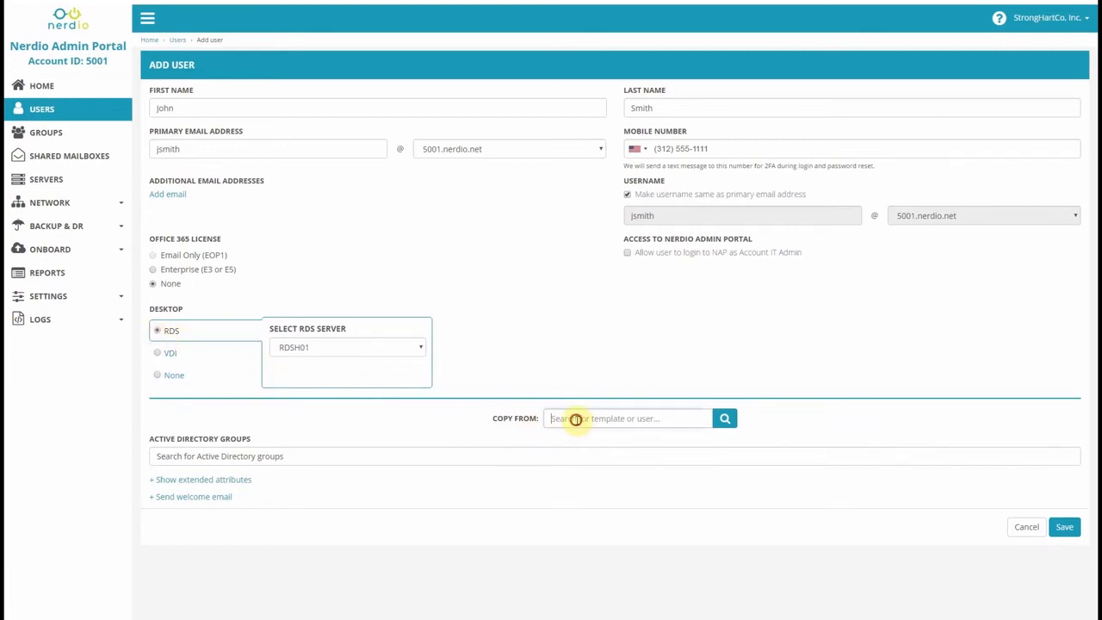
text(andy)
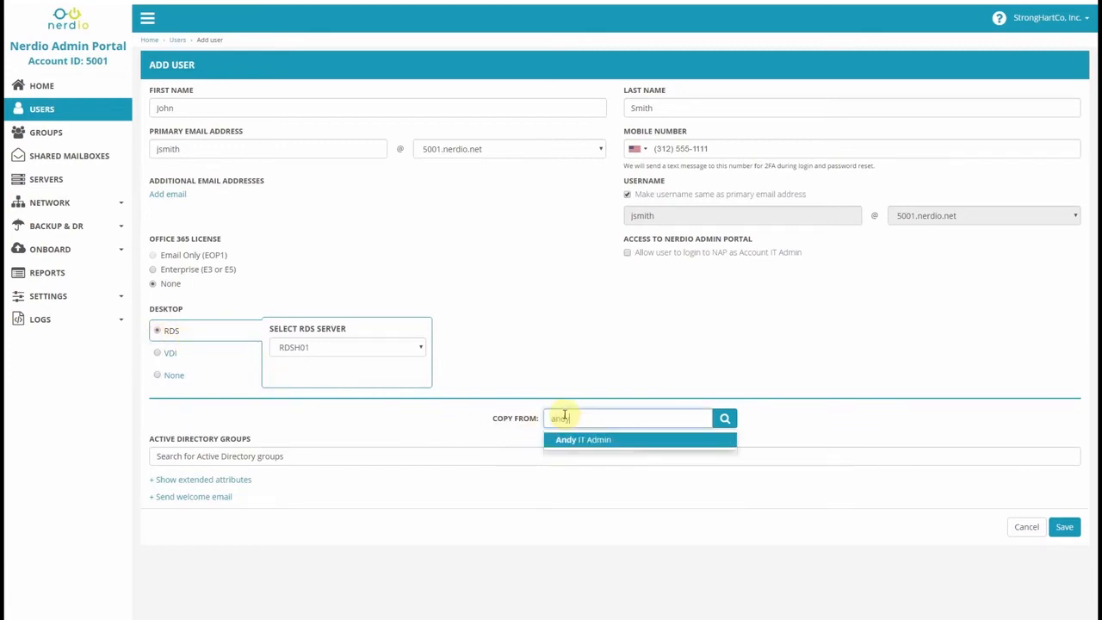
click(568, 441)
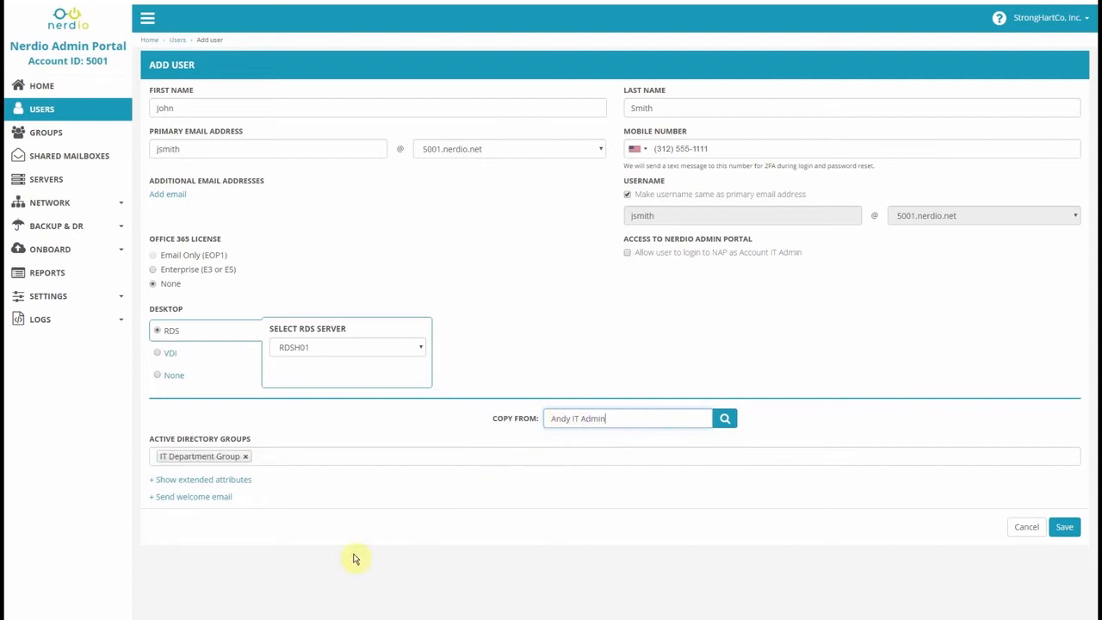
Add a welcome email recipient address and save the new user.
click(153, 499)
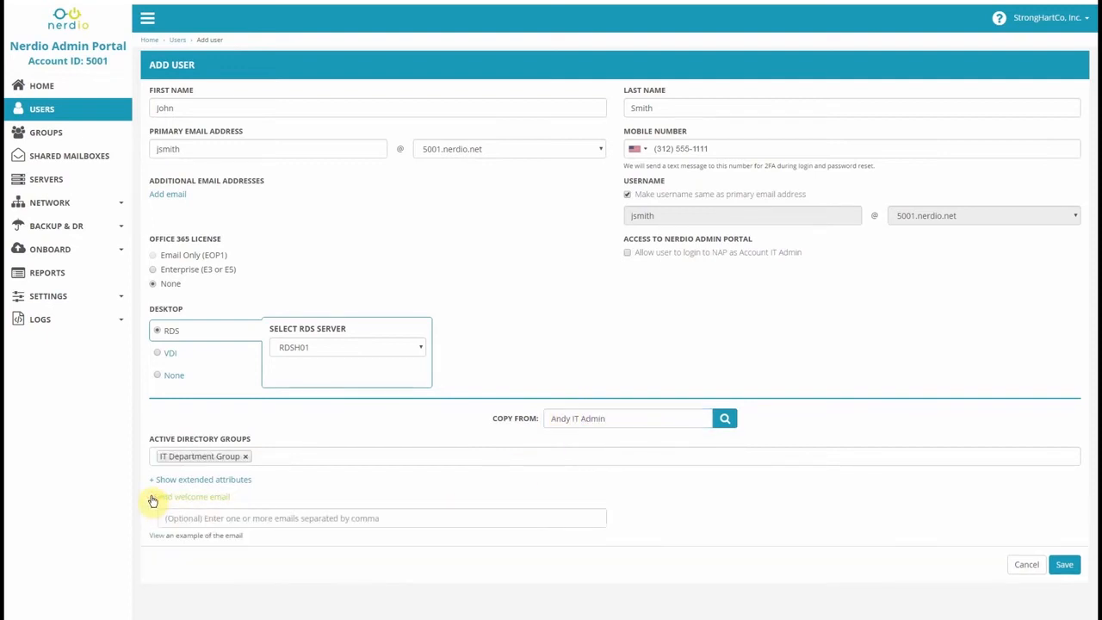
click(189, 517)
key(ctrl+v)
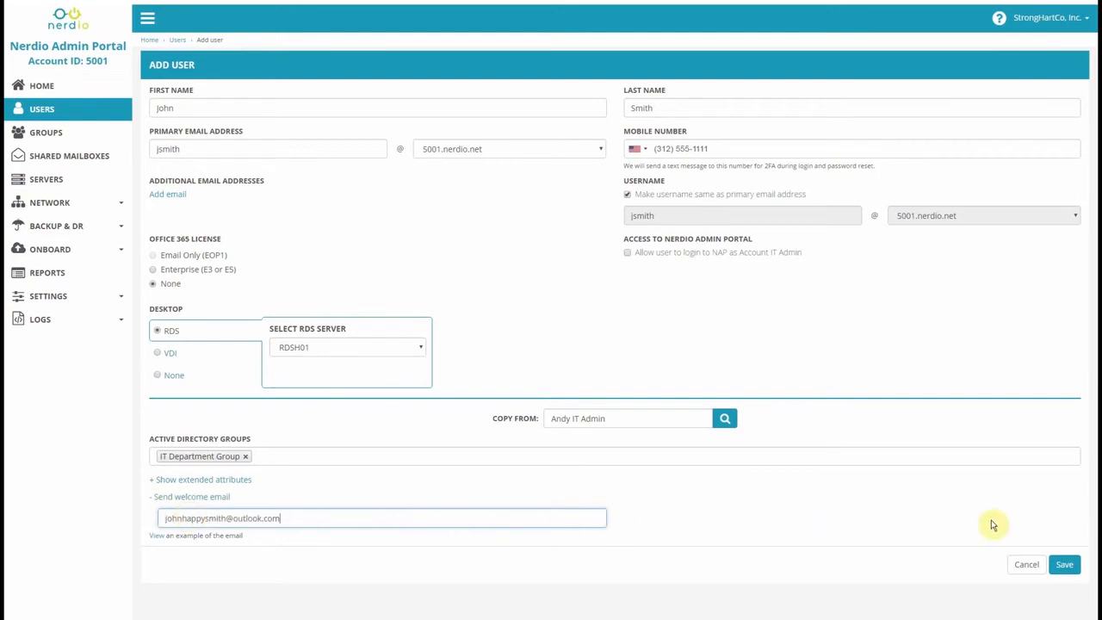
click(1066, 565)
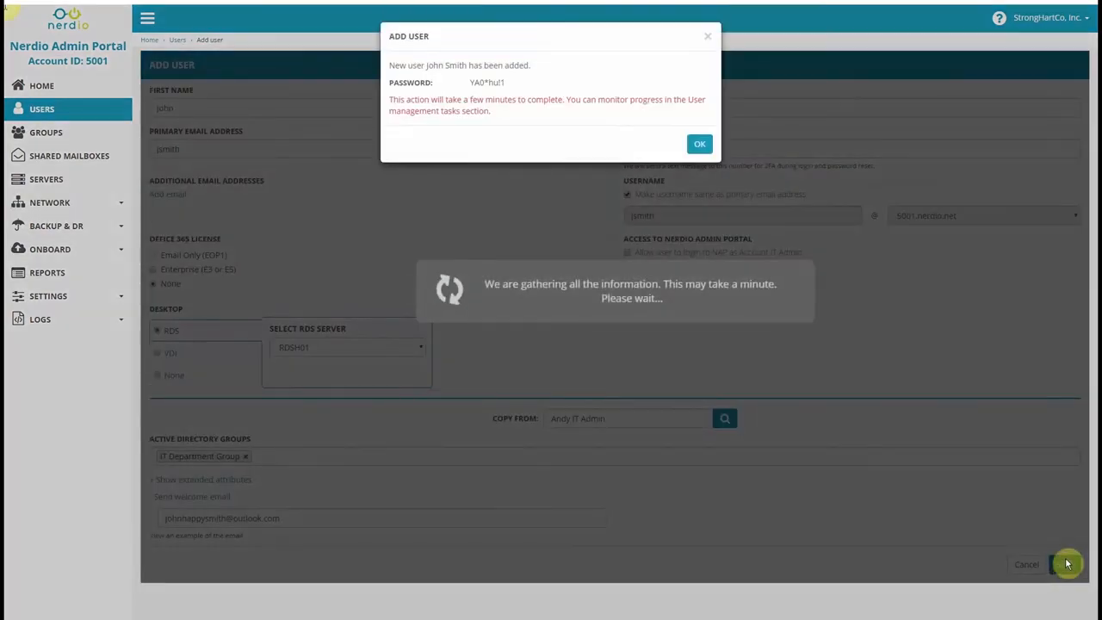
click(700, 145)
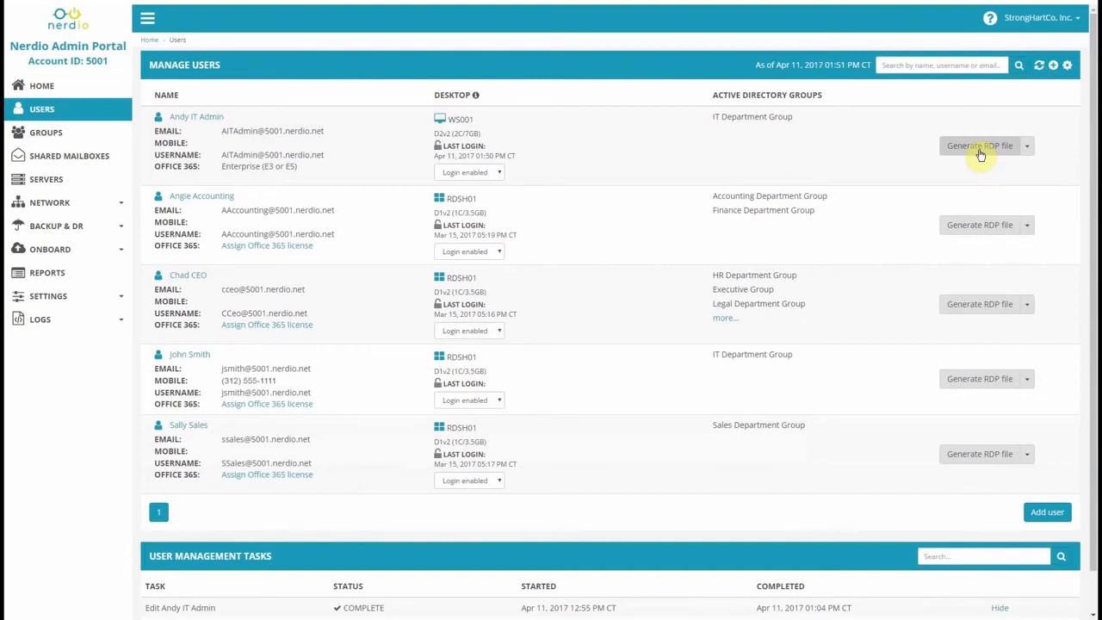
Generate the RDP file for the IT admin's WS001 desktop and open it to connect.
click(980, 148)
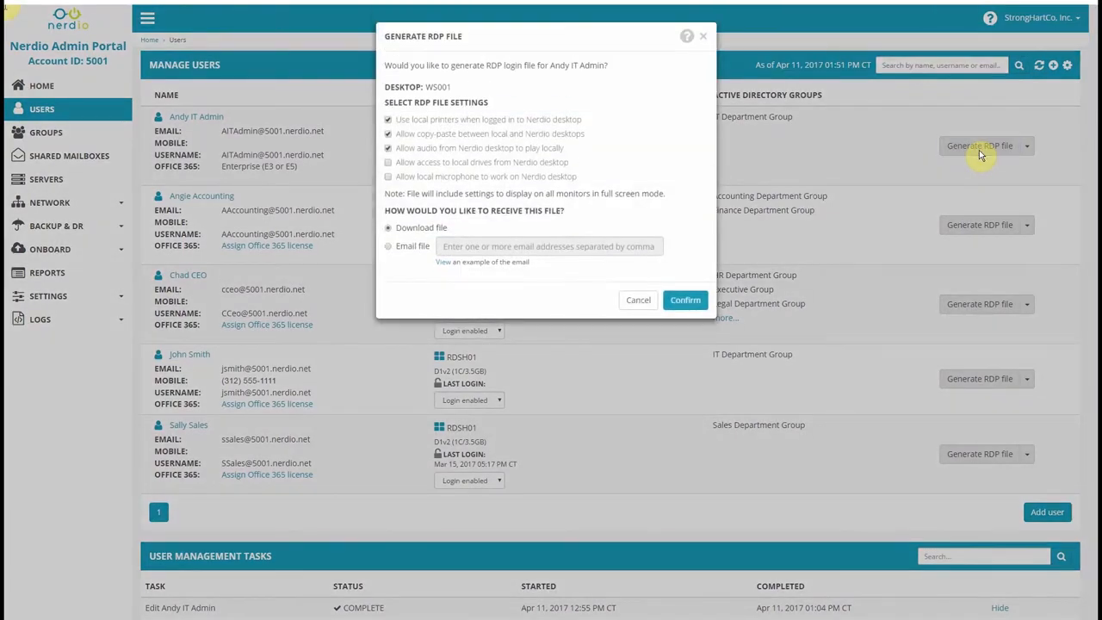
click(688, 304)
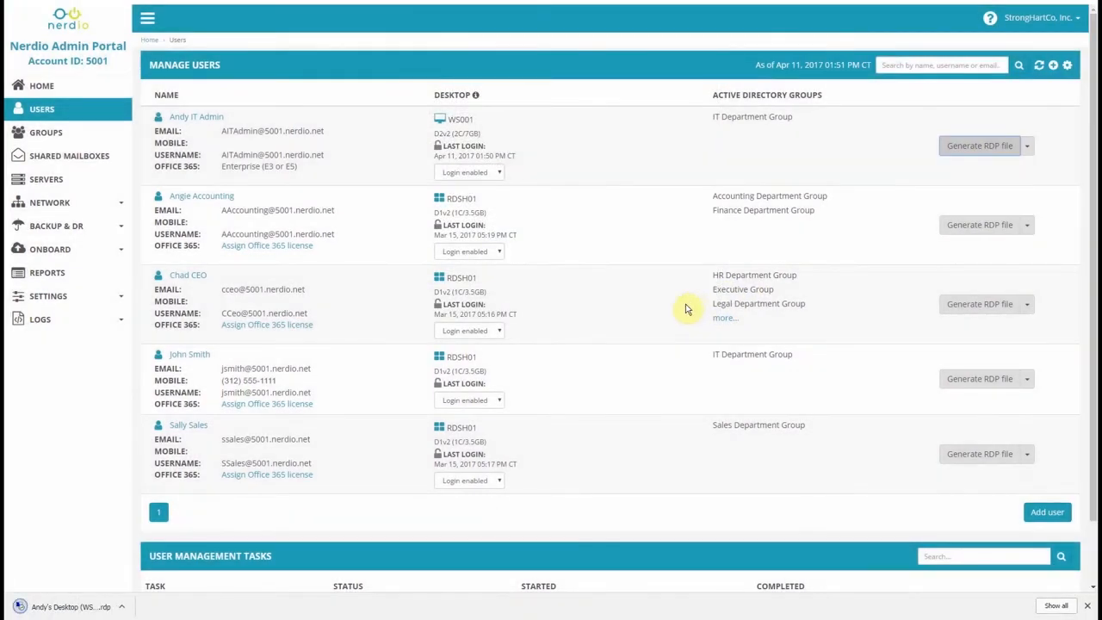
click(21, 607)
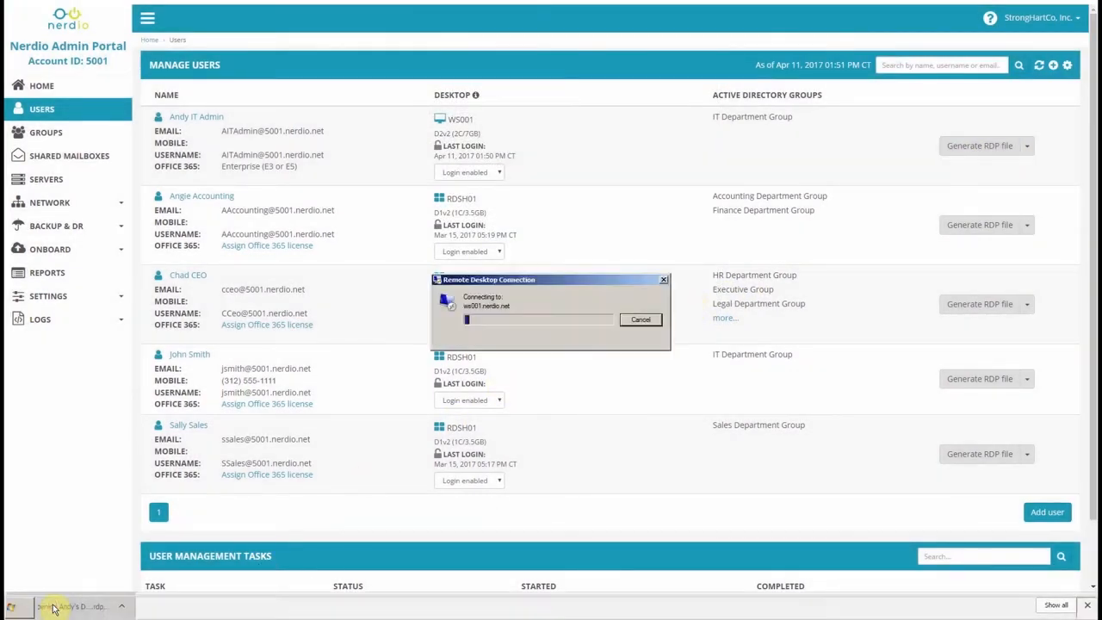
key(Return)
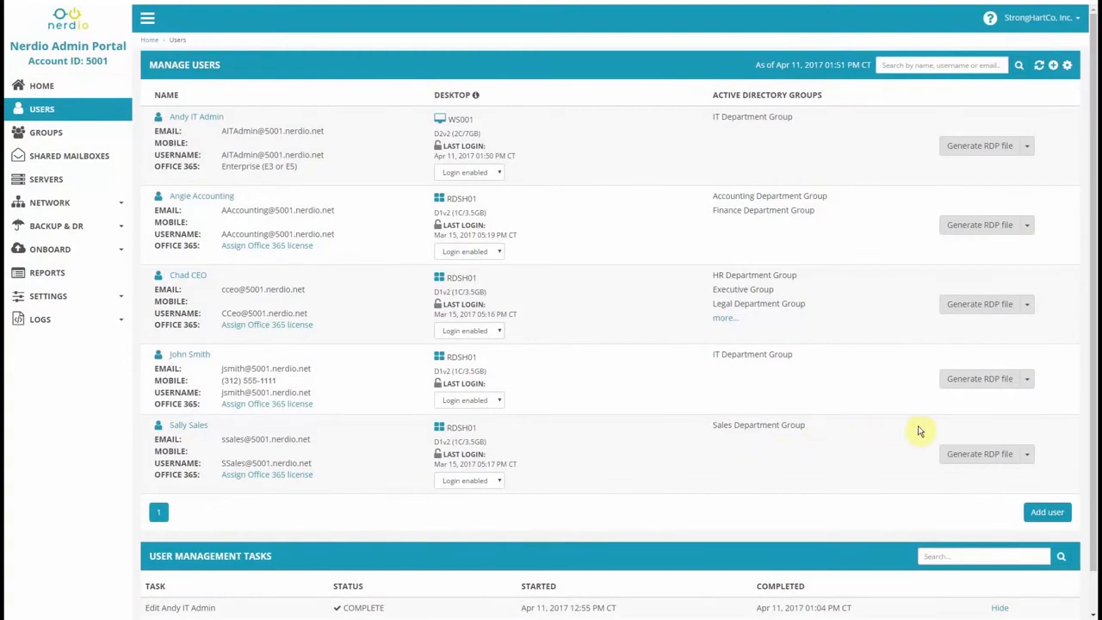
Archive the fourth user, making the IT admin user the new owner of their data.
click(1028, 386)
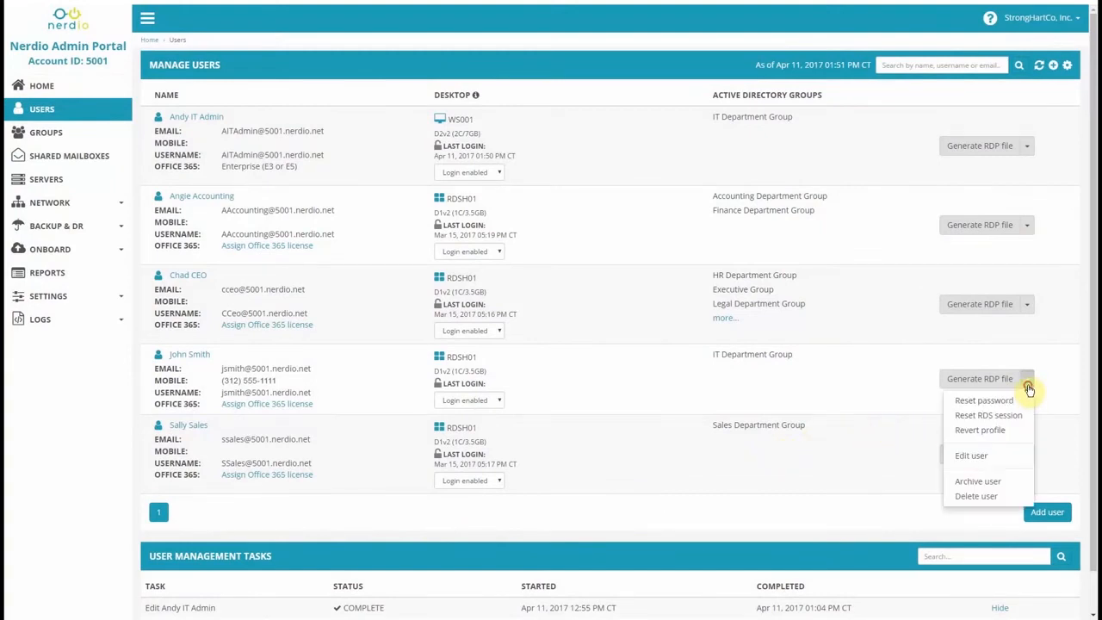
click(977, 482)
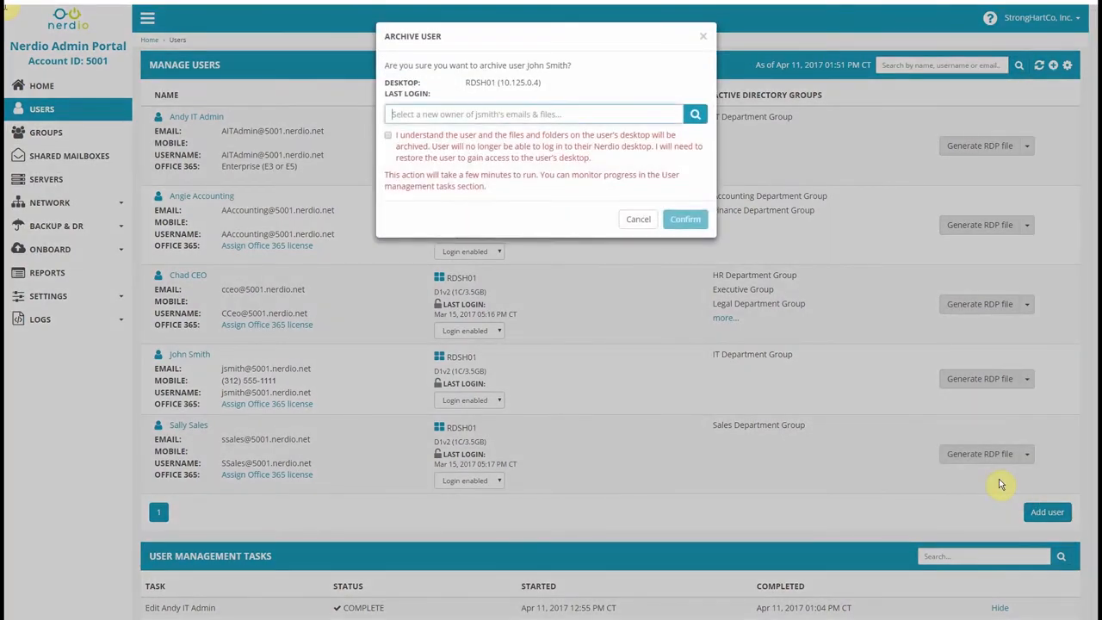
text(andy)
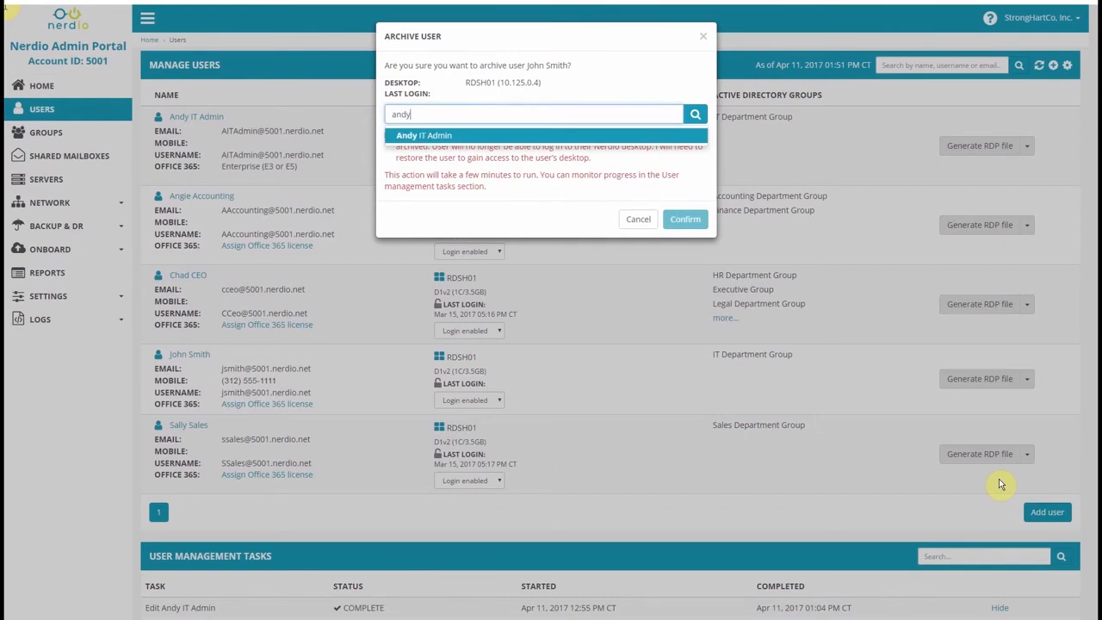
click(527, 138)
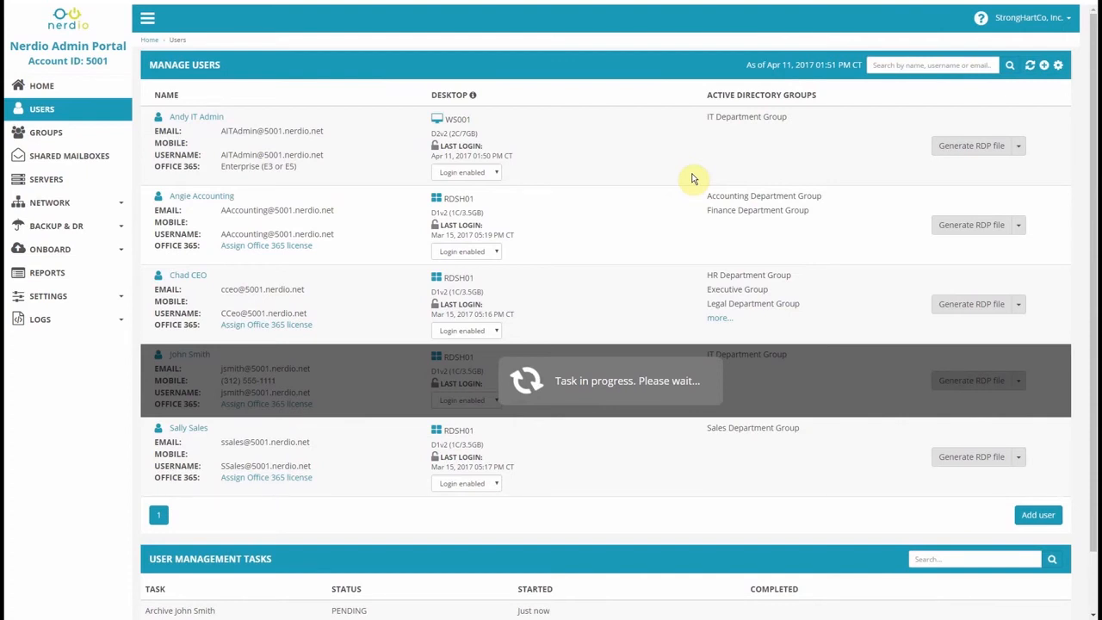
Begin reverting the IT admin user's profile and display the Manage Servers page.
click(1019, 146)
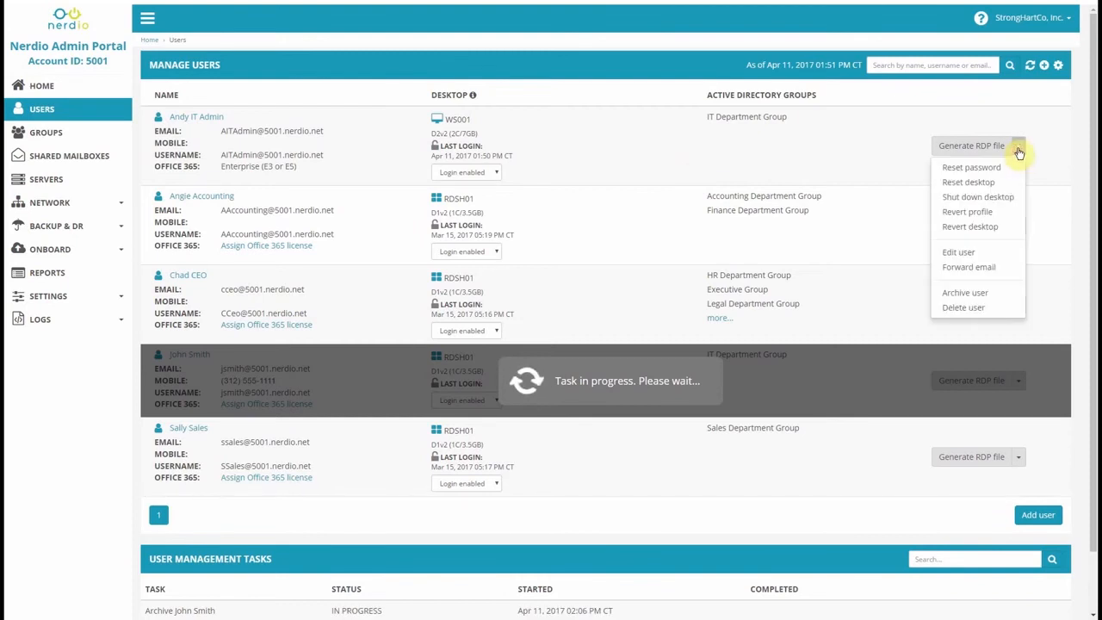
click(970, 212)
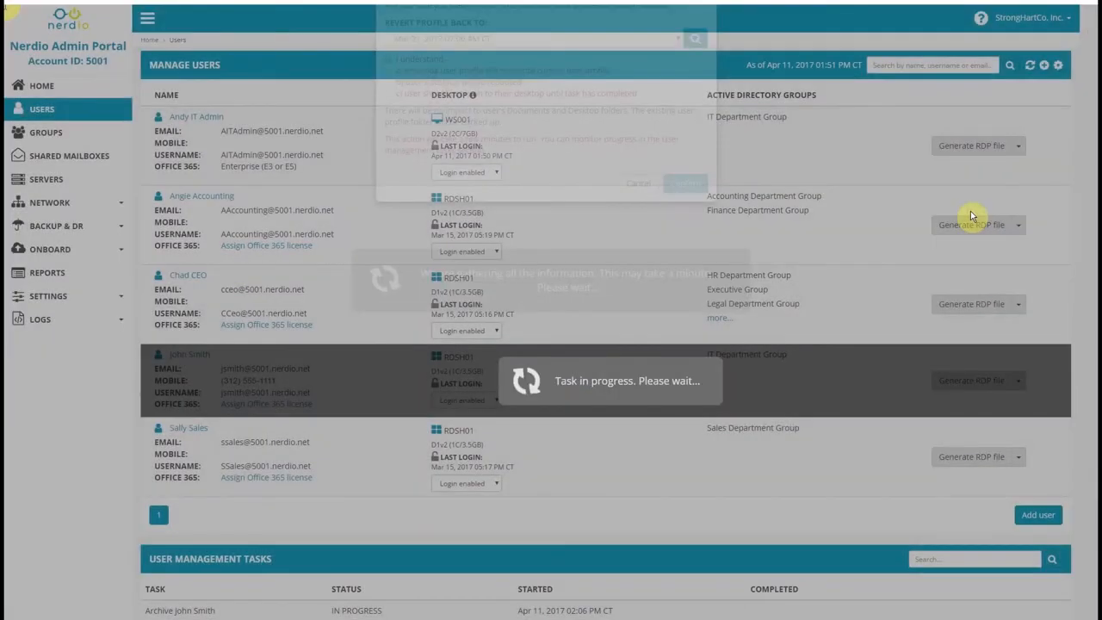
click(45, 179)
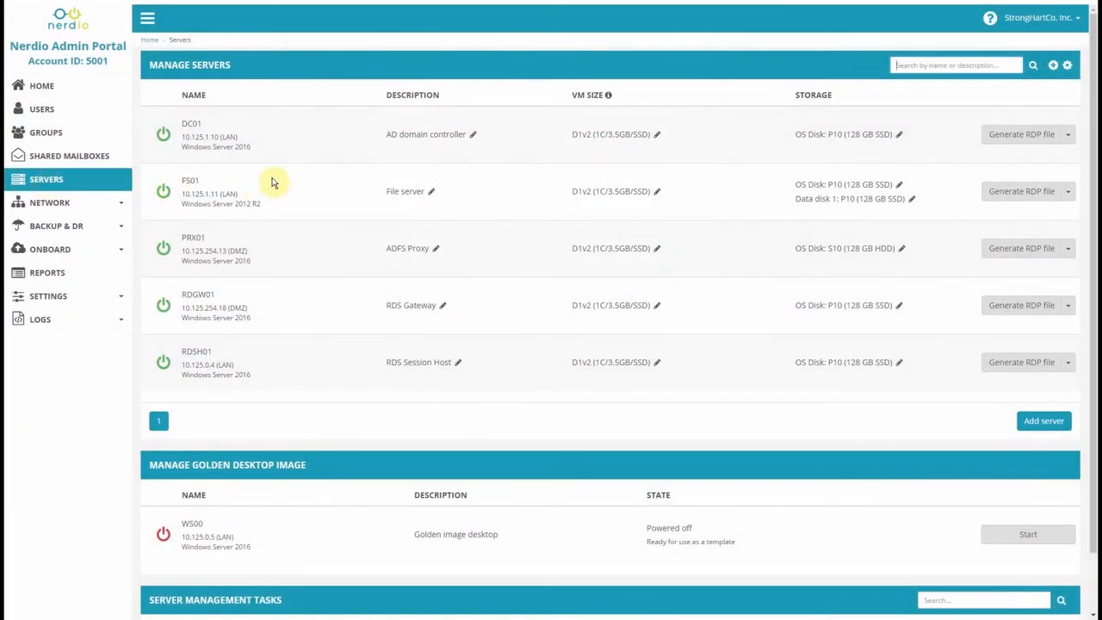
Resize FS01 to D3v2 (4C/14GB/SSD).
click(659, 195)
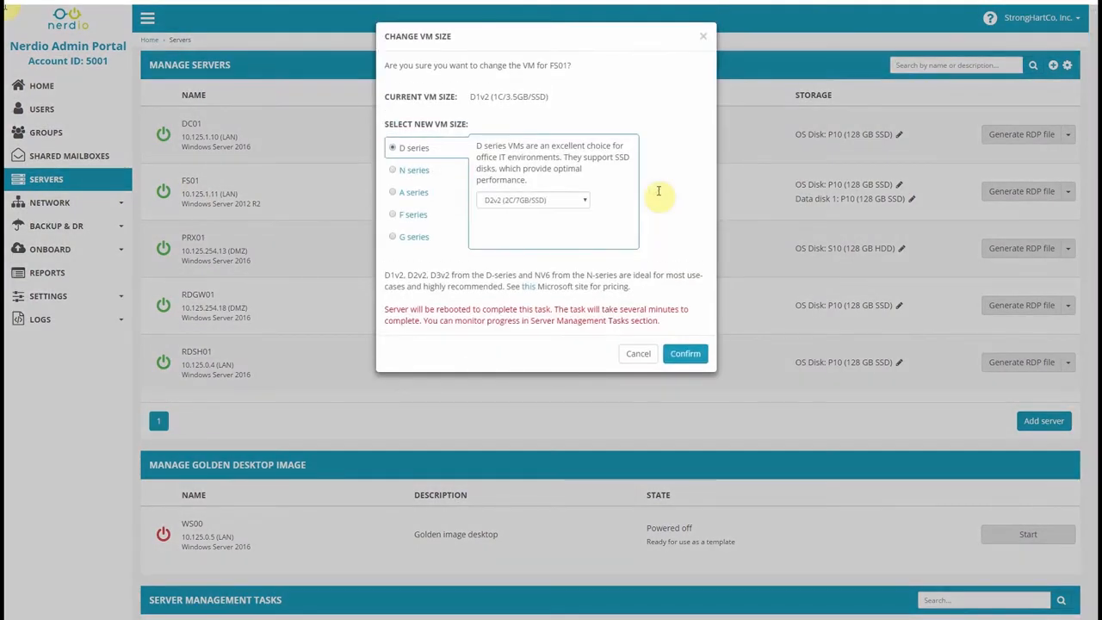
click(574, 199)
click(545, 230)
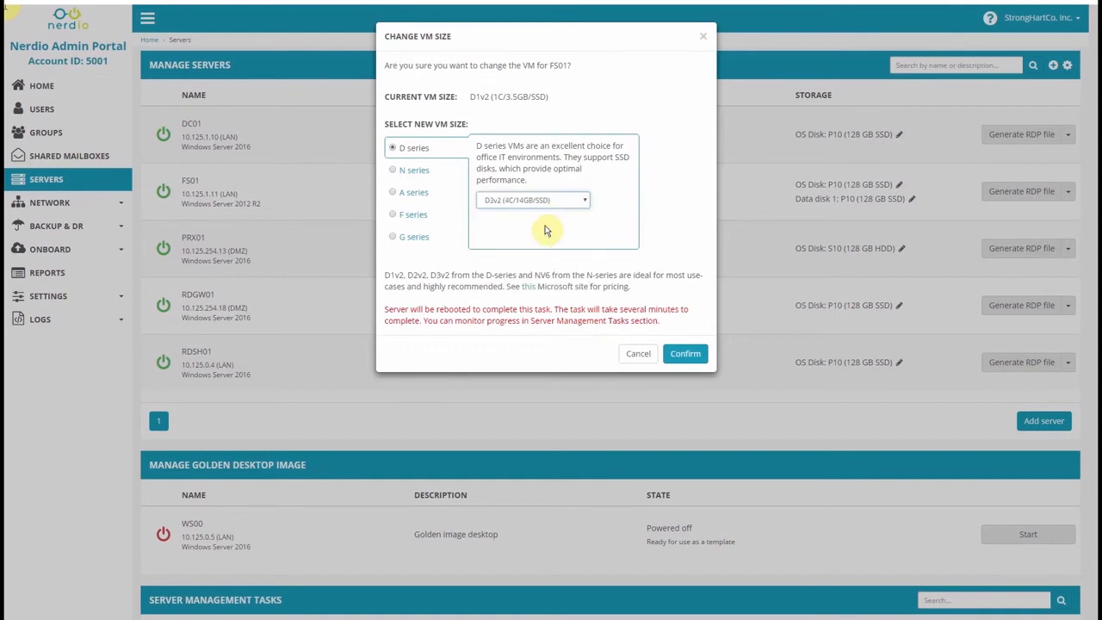
click(686, 353)
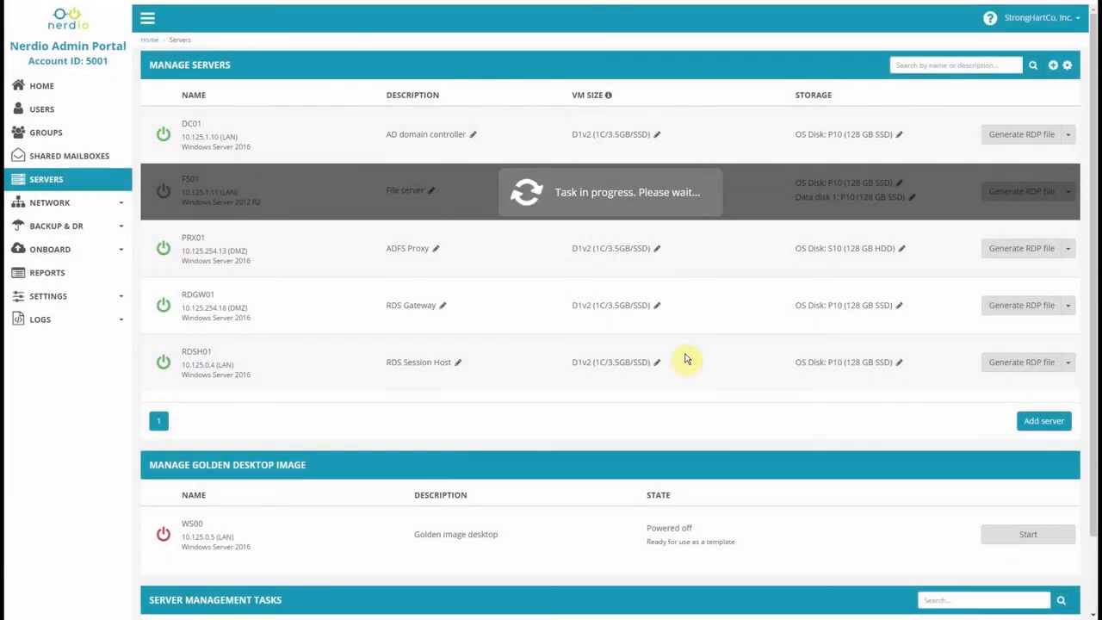
Add a P20 (512 GB SSD) disk to RDSH01.
click(1072, 371)
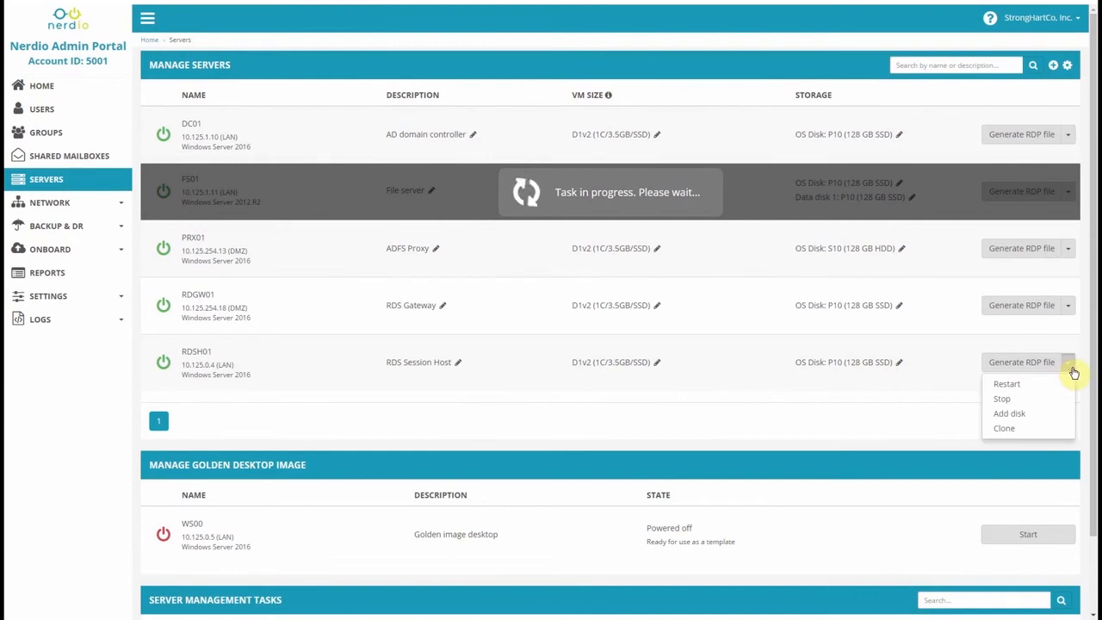
click(1026, 415)
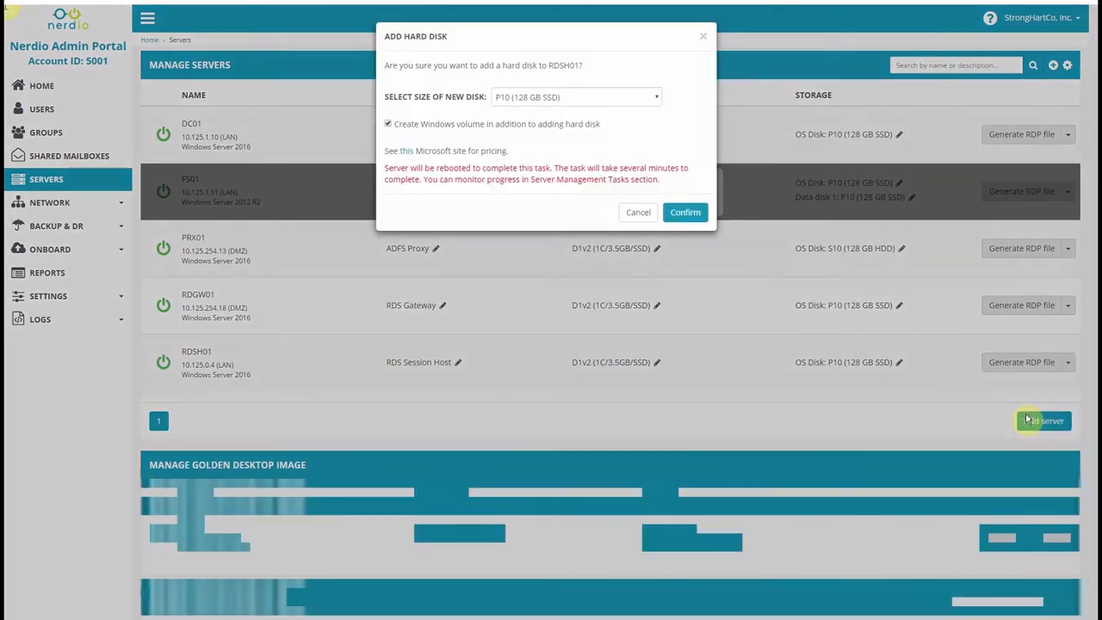
click(529, 96)
click(525, 182)
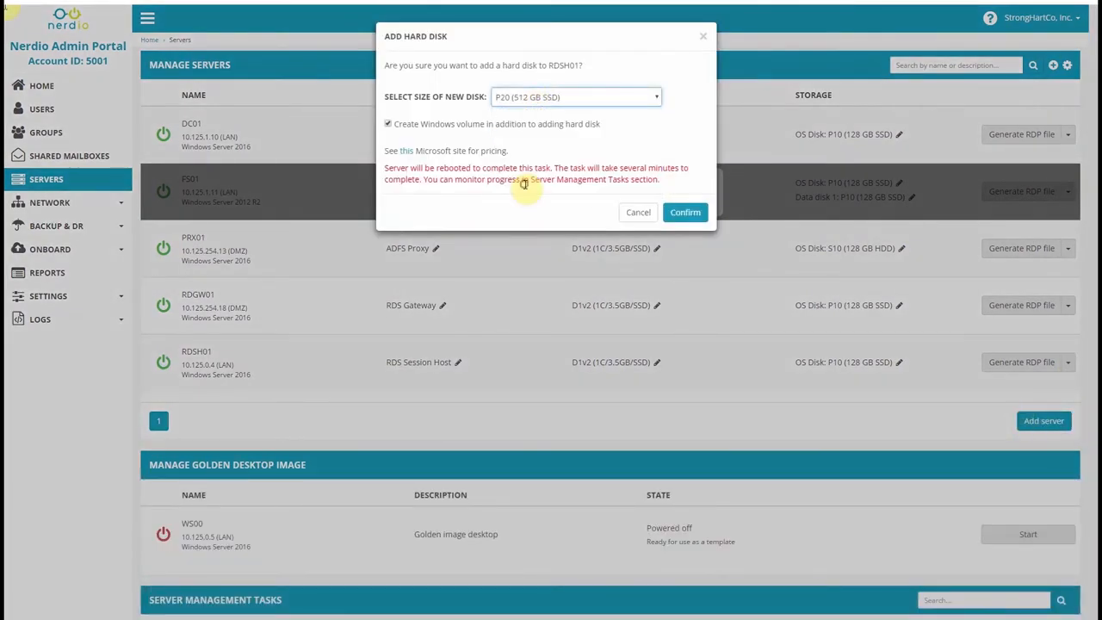
click(674, 215)
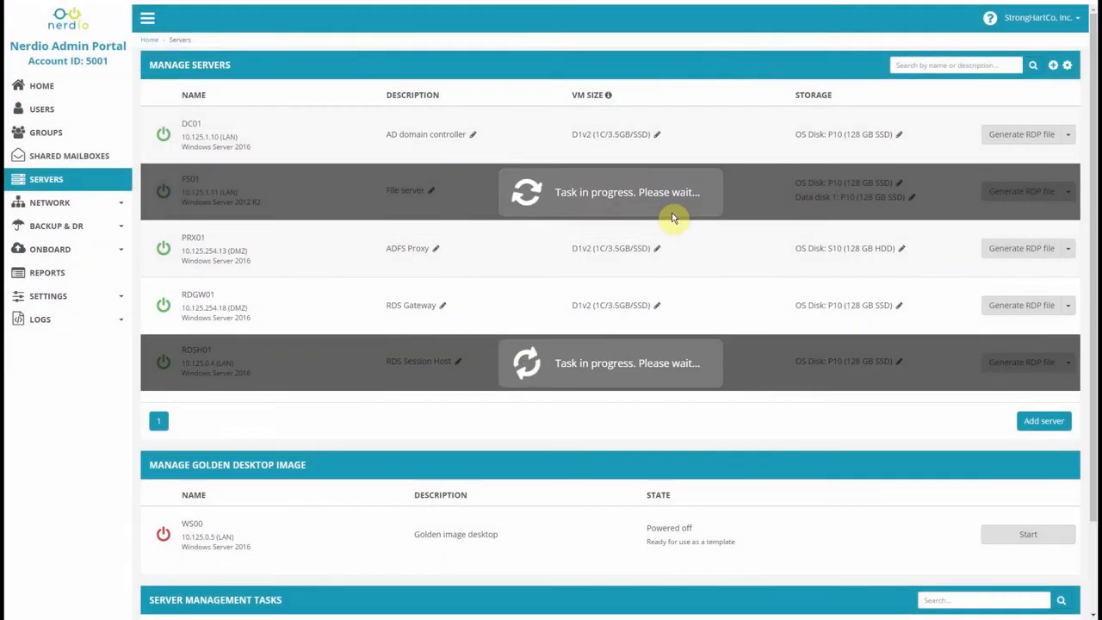
Add server FS02 with Windows Server 2016 Datacenter, Premium (SSD), D1v2, and enable nightly backups.
click(1056, 430)
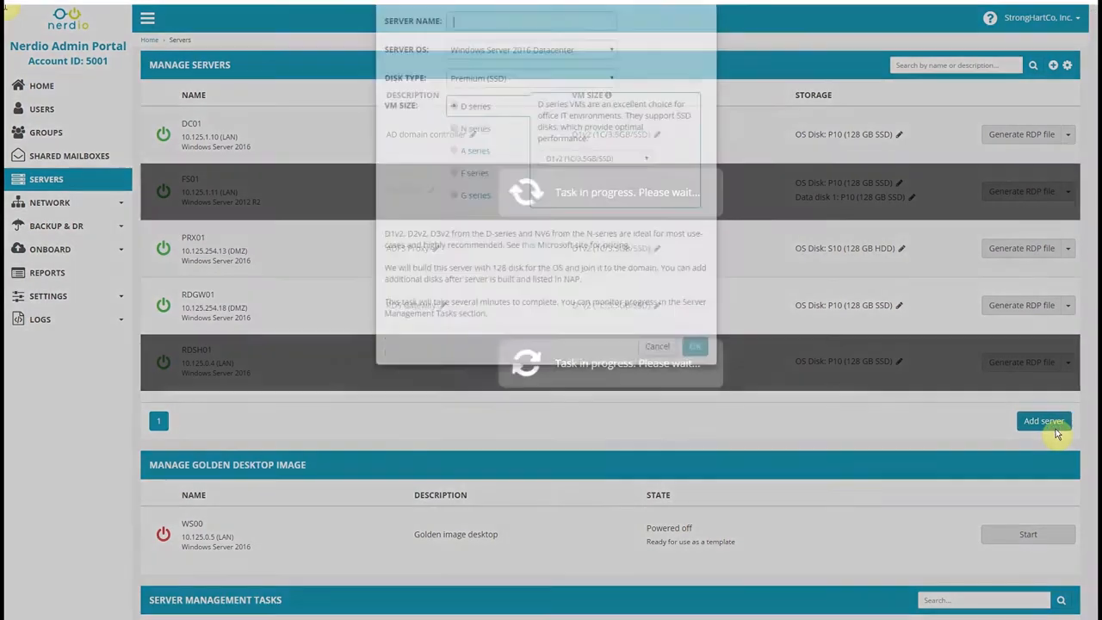
text(FS02)
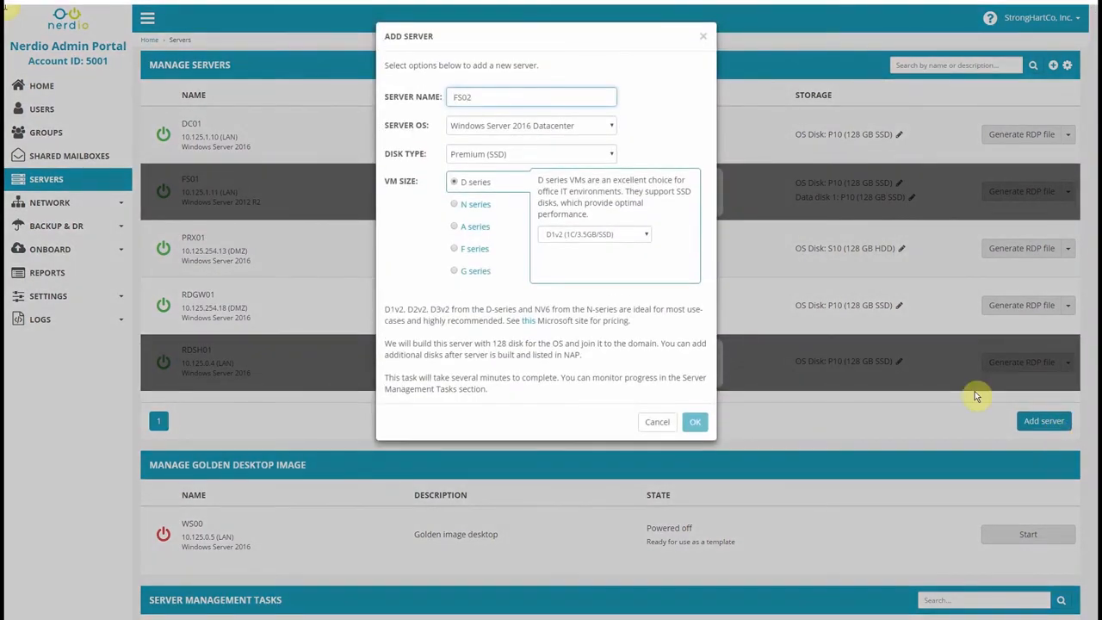
click(611, 126)
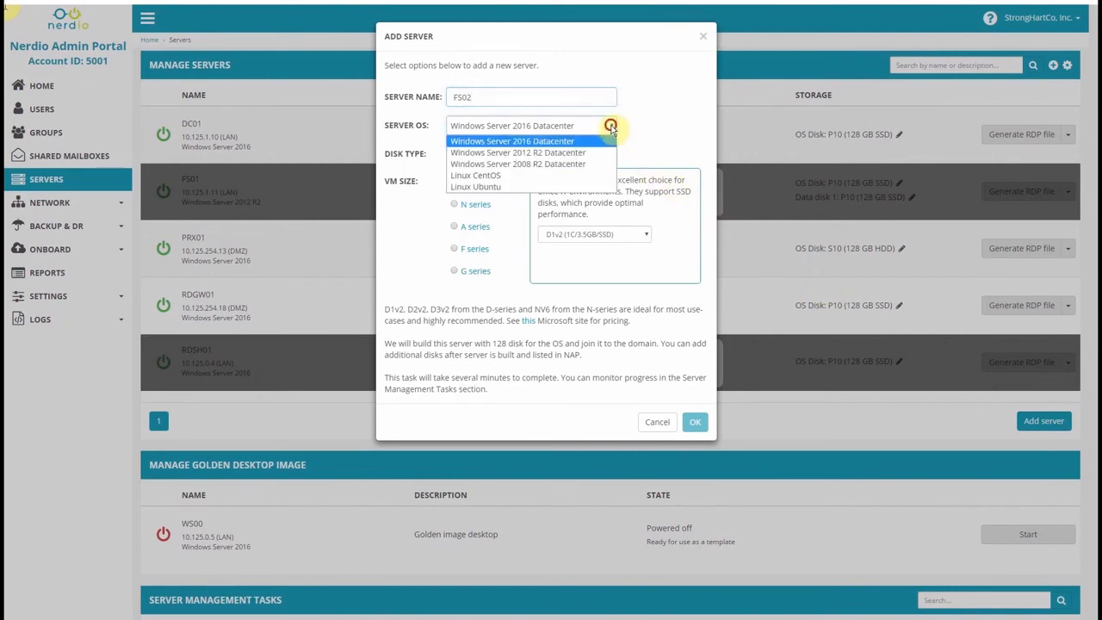
click(612, 128)
click(611, 153)
click(611, 153)
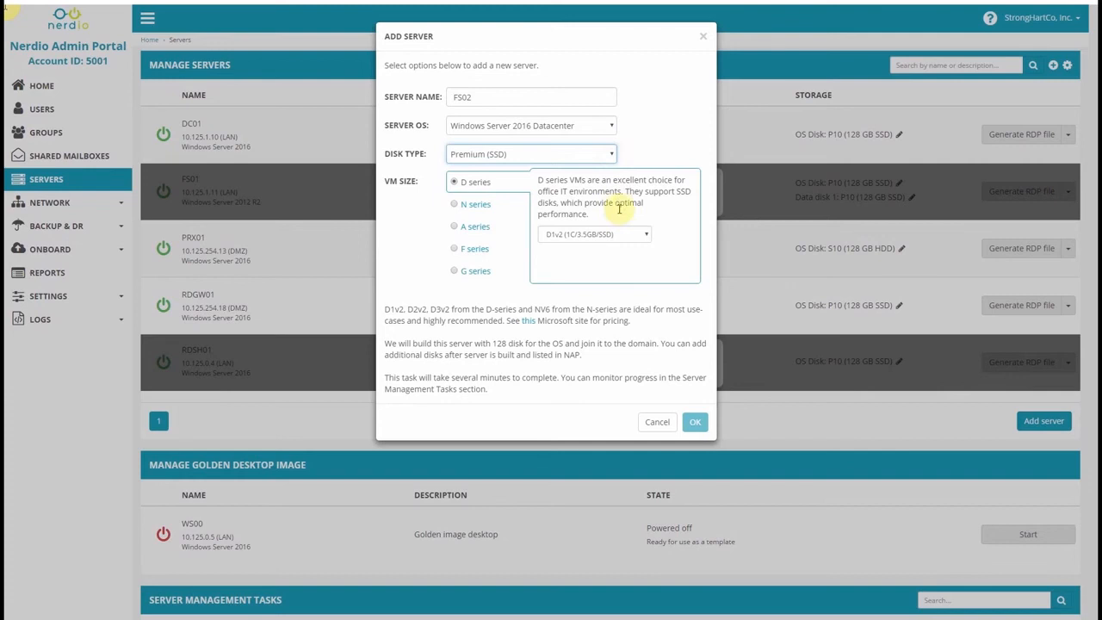
click(625, 235)
click(626, 237)
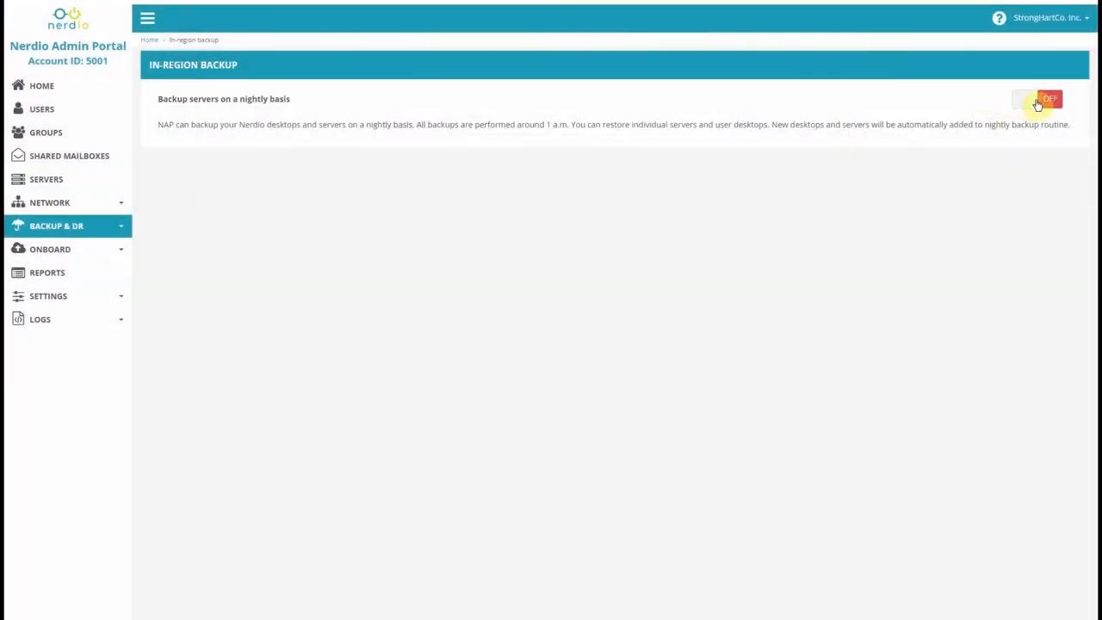
click(1039, 102)
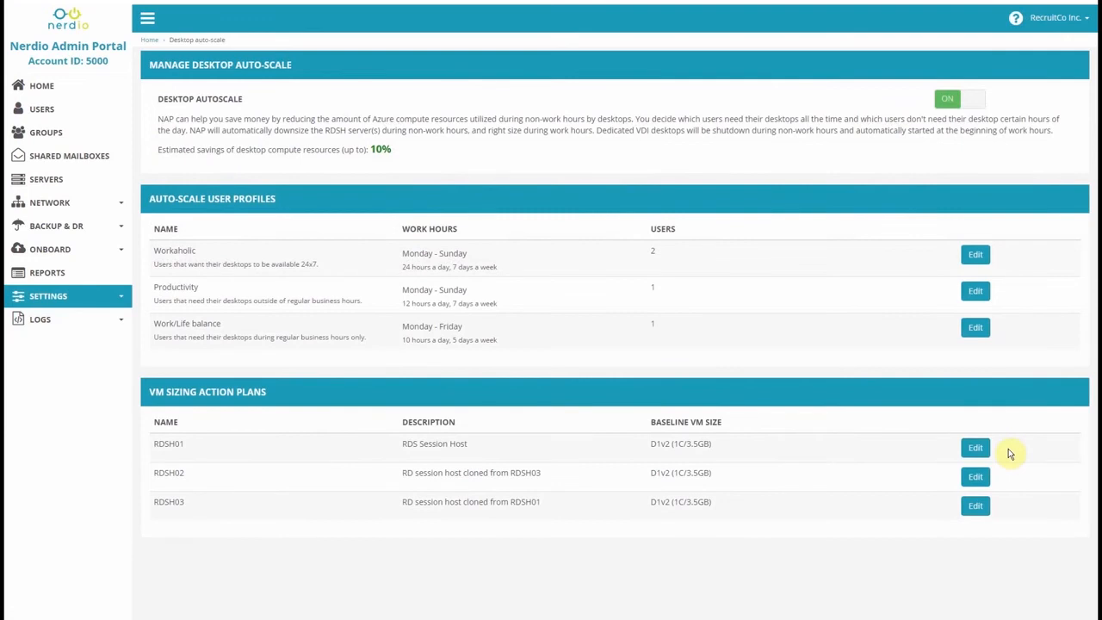
Open the Edit Action Plan page for RDSH01's VM sizing plan to review per-day user counts.
click(976, 447)
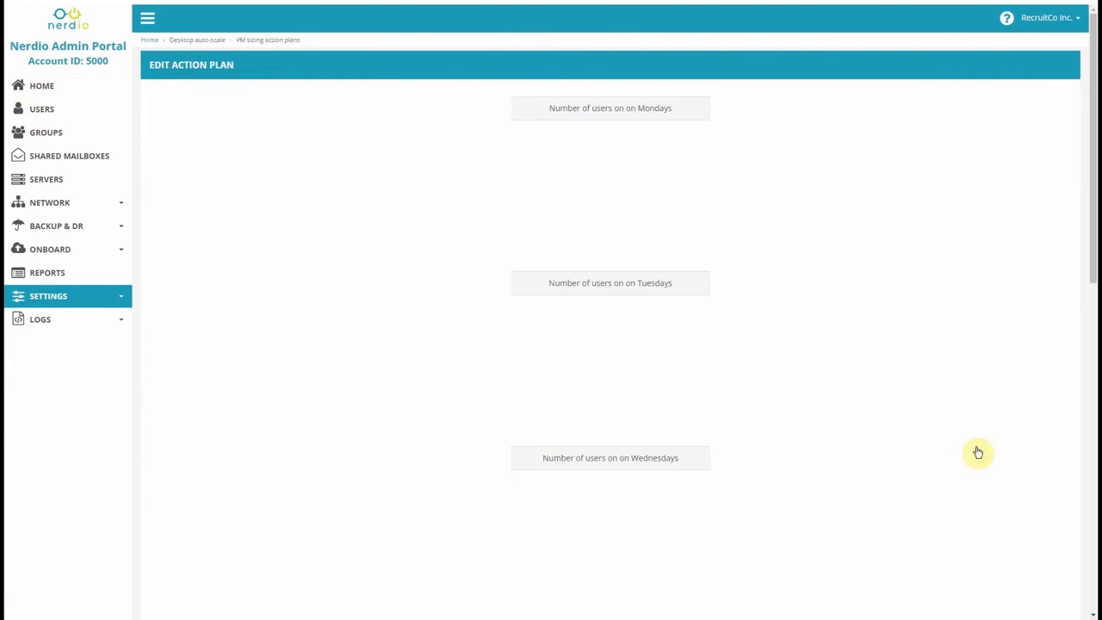